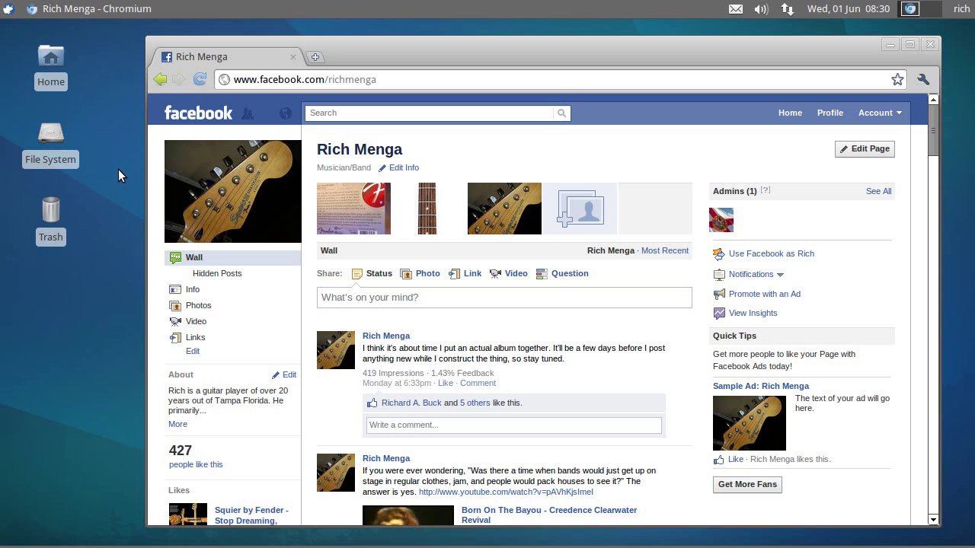
# - View the About information for the Xfce desktop environment in its own window, and close it
pyautogui.click(13, 13)
pyautogui.click(34, 258)
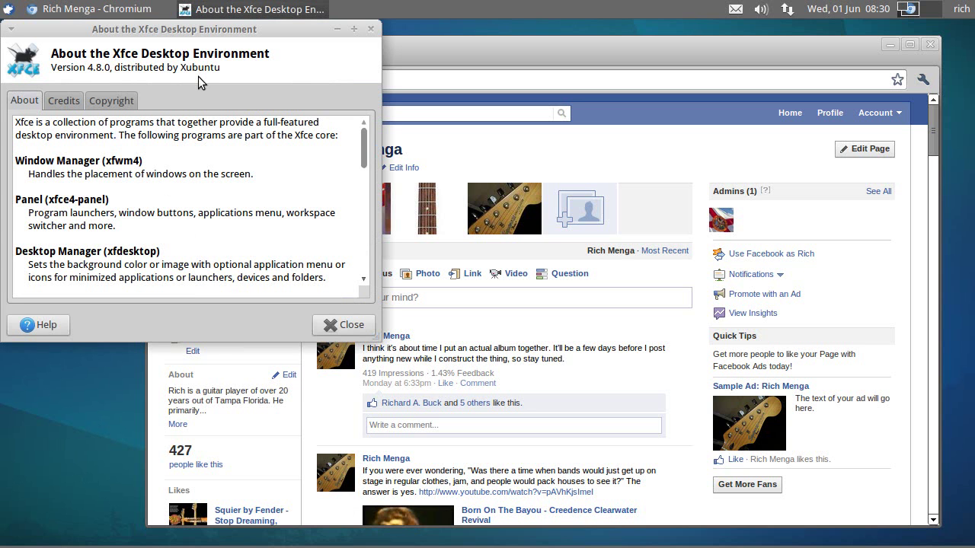
pyautogui.moveTo(262, 30); pyautogui.dragTo(322, 83)
pyautogui.click(429, 82)
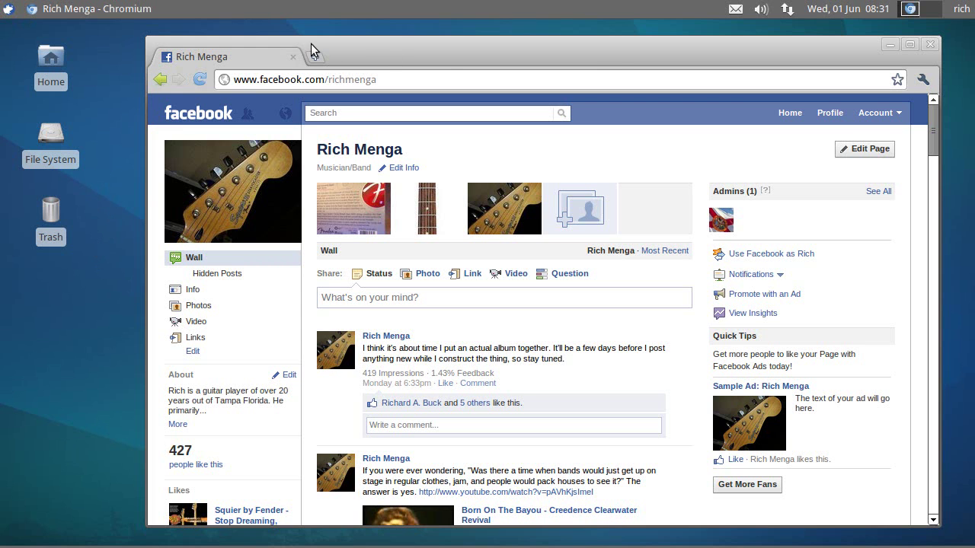
pyautogui.click(448, 52)
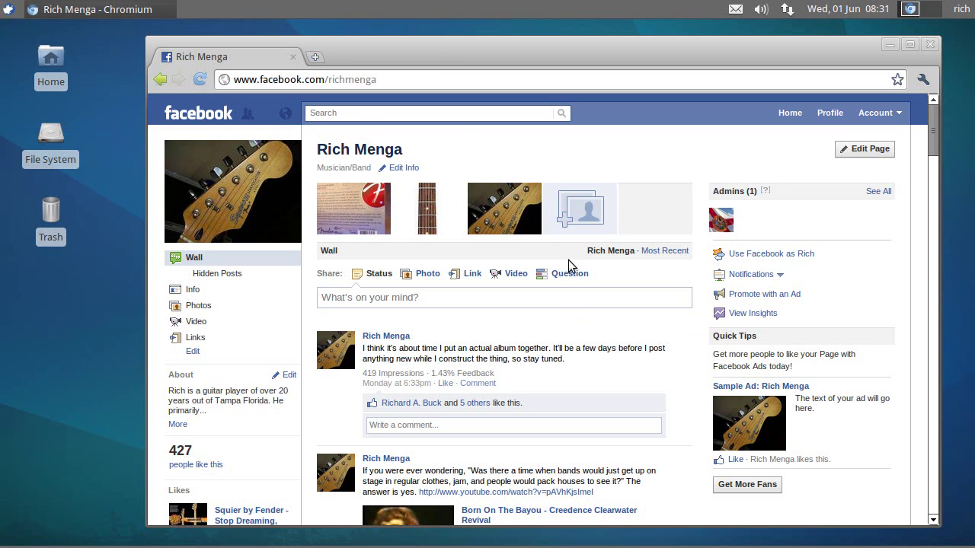
pyautogui.click(910, 9)
pyautogui.click(910, 9)
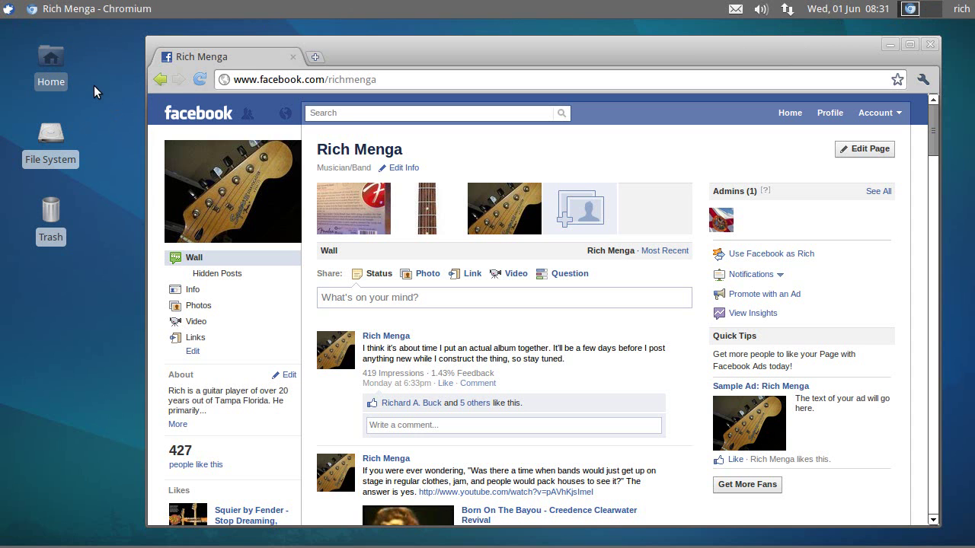
pyautogui.hotkey('alt', 'F4')
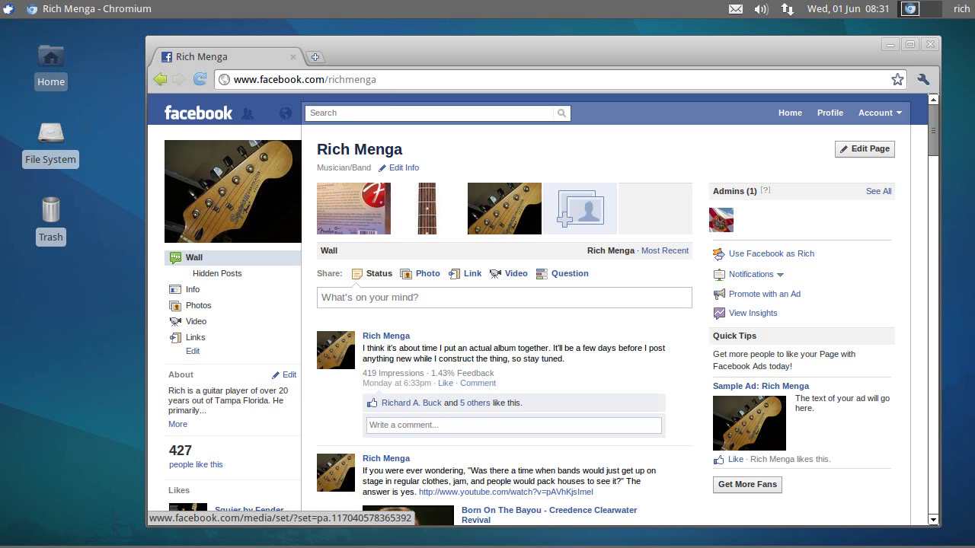
# - Open the home folder in the file manager and move its window down and away from the screen corner
pyautogui.moveTo(486, 534)
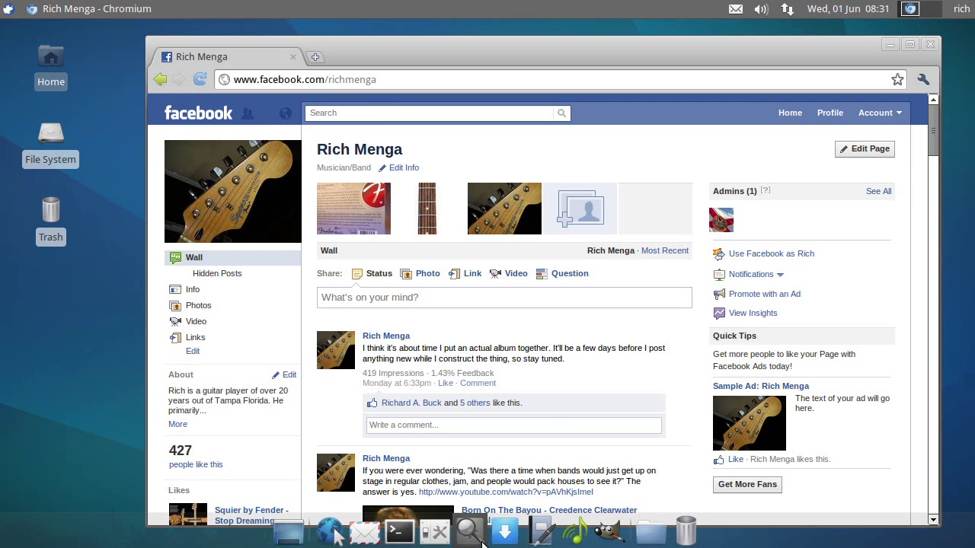
pyautogui.click(651, 533)
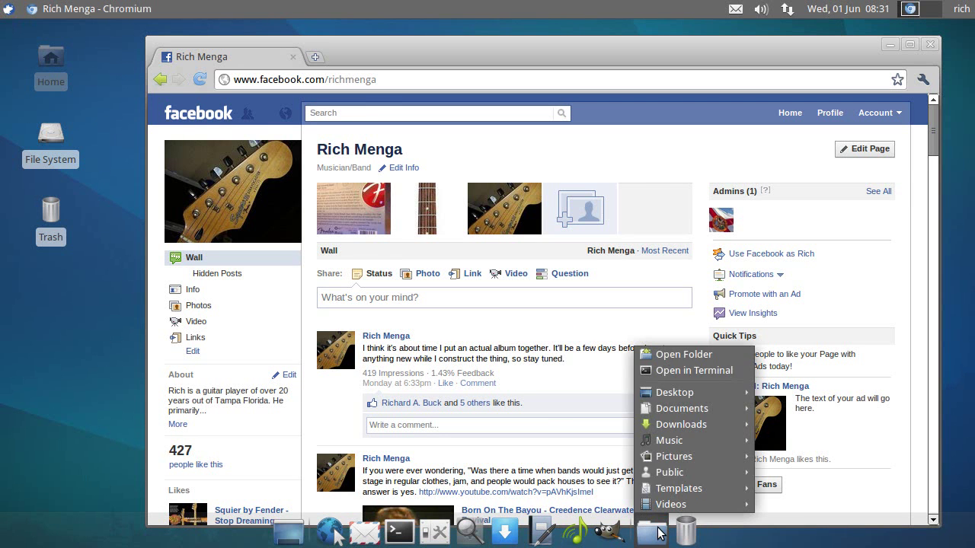
pyautogui.click(682, 355)
pyautogui.moveTo(329, 24); pyautogui.dragTo(431, 135)
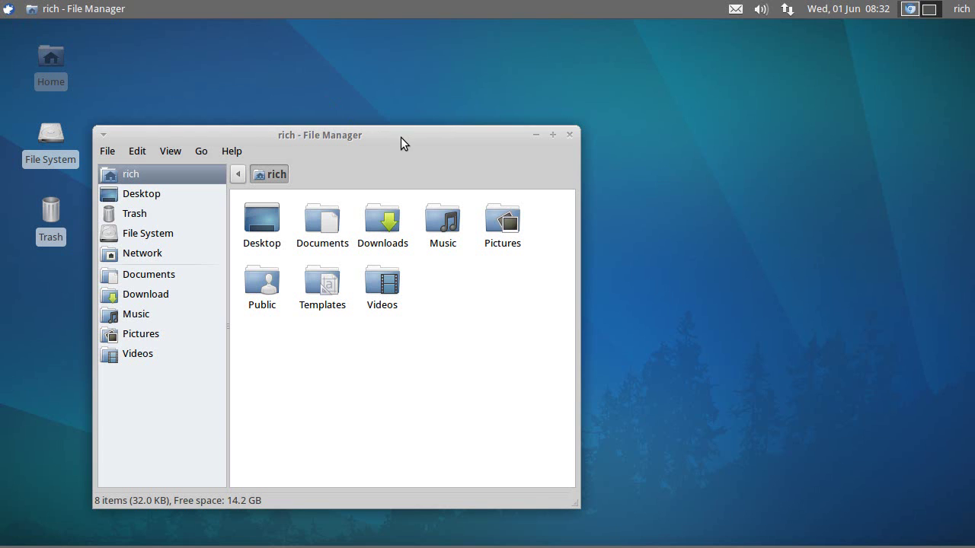
pyautogui.click(51, 61)
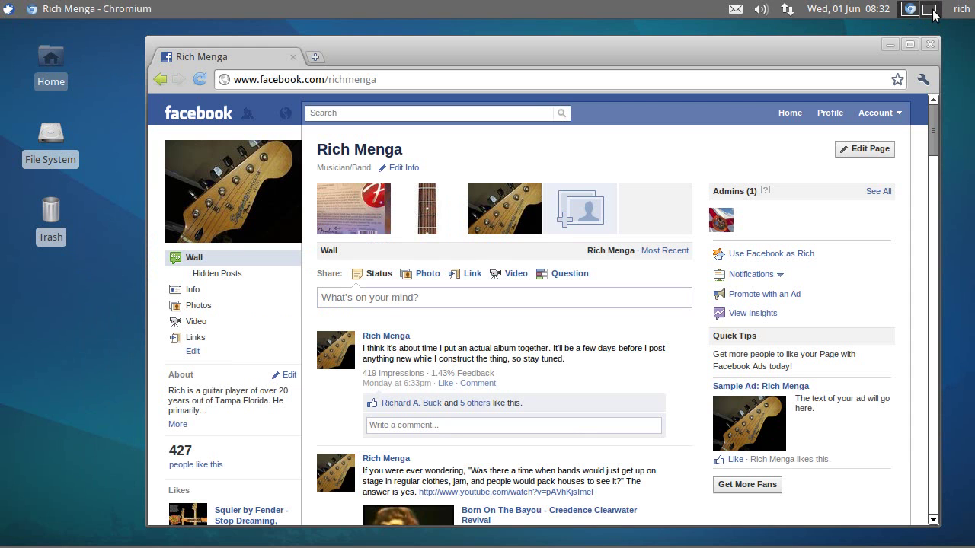
# - Switch between the two workspaces to view which windows are on each one
pyautogui.click(908, 11)
pyautogui.click(909, 11)
pyautogui.click(910, 11)
pyautogui.click(910, 12)
pyautogui.click(911, 13)
pyautogui.click(911, 14)
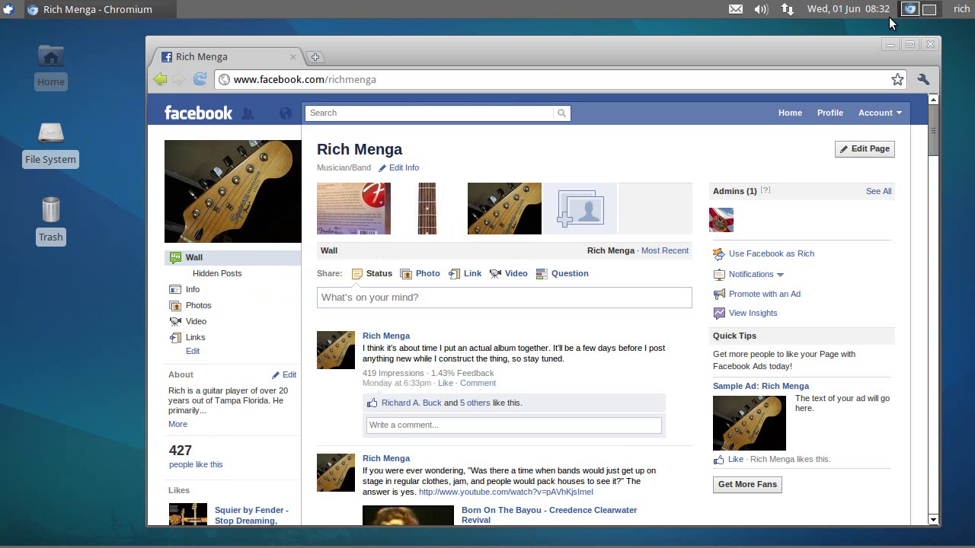
pyautogui.click(911, 13)
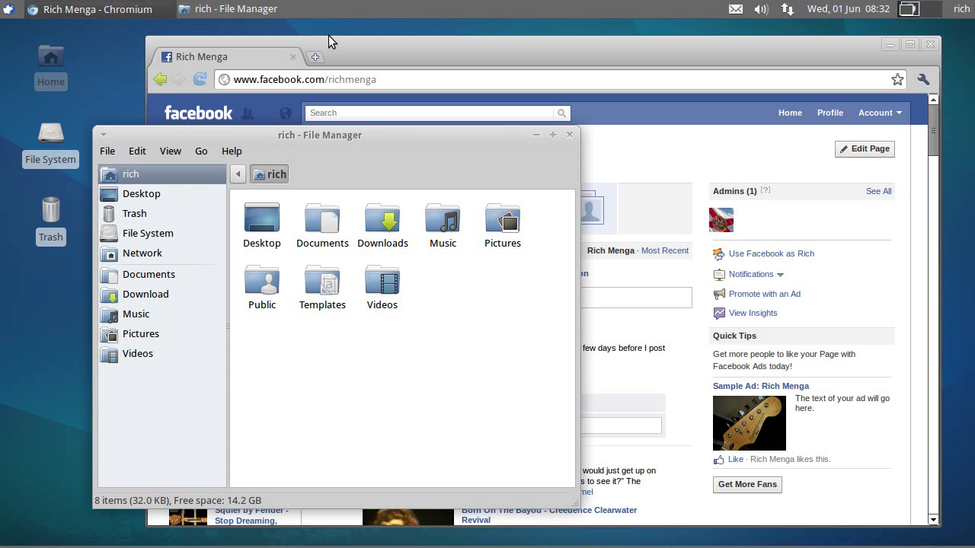
# - Bring the Chromium browser window in front of the file manager window on the first workspace
pyautogui.click(358, 48)
pyautogui.hotkey('ctrl', 'alt', 'Right')
pyautogui.click(910, 9)
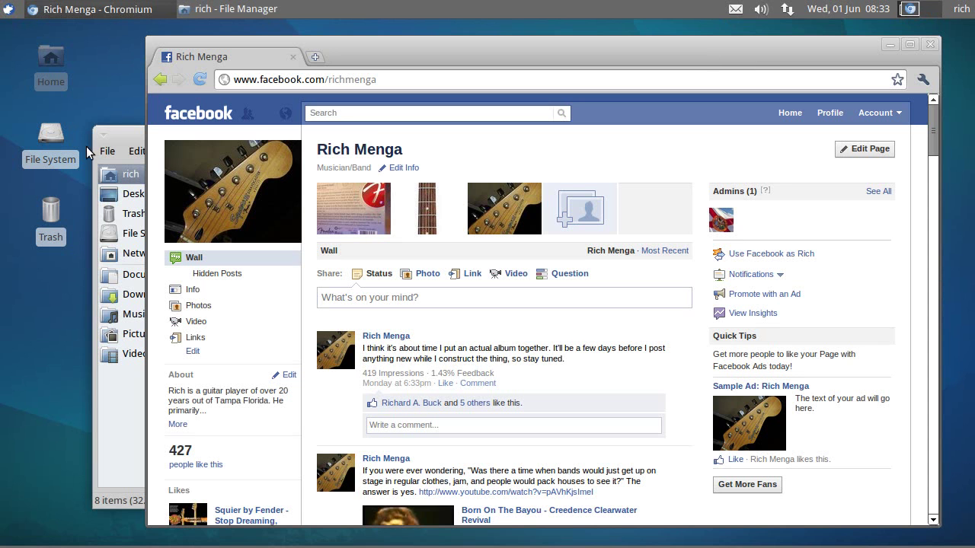
# - Open the Window Manager keyboard shortcut settings from the desktop settings, moving the settings window nearer the middle of the screen
pyautogui.click(8, 8)
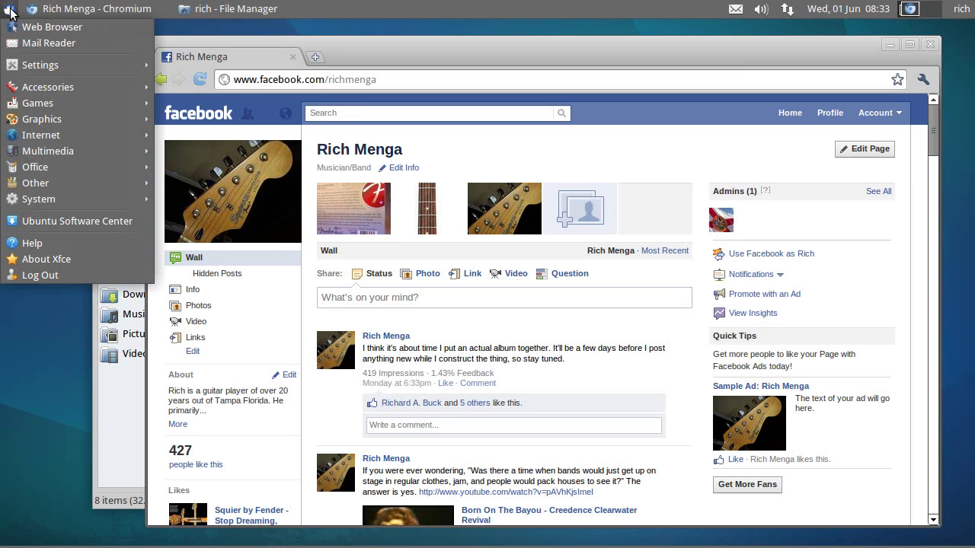
pyautogui.moveTo(63, 66)
pyautogui.click(173, 64)
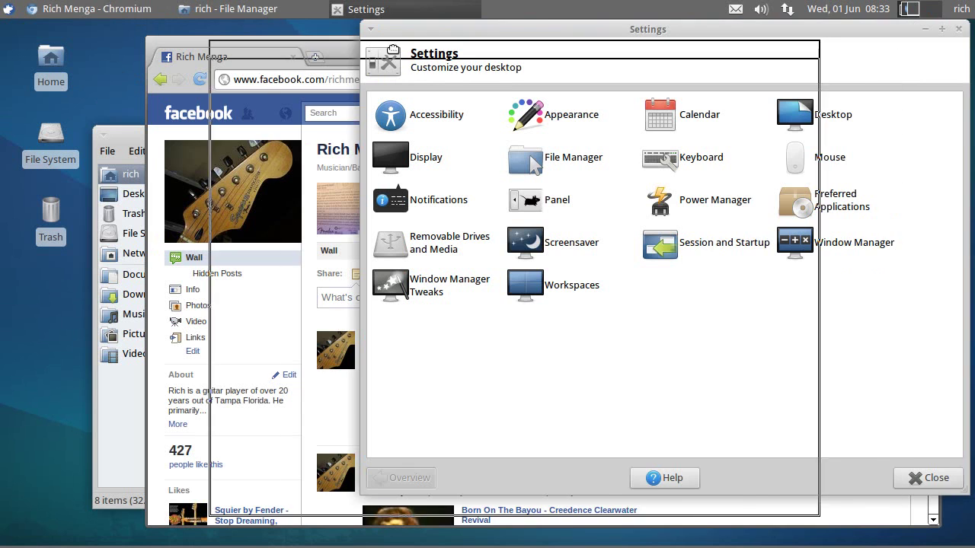
pyautogui.moveTo(544, 31); pyautogui.dragTo(394, 51)
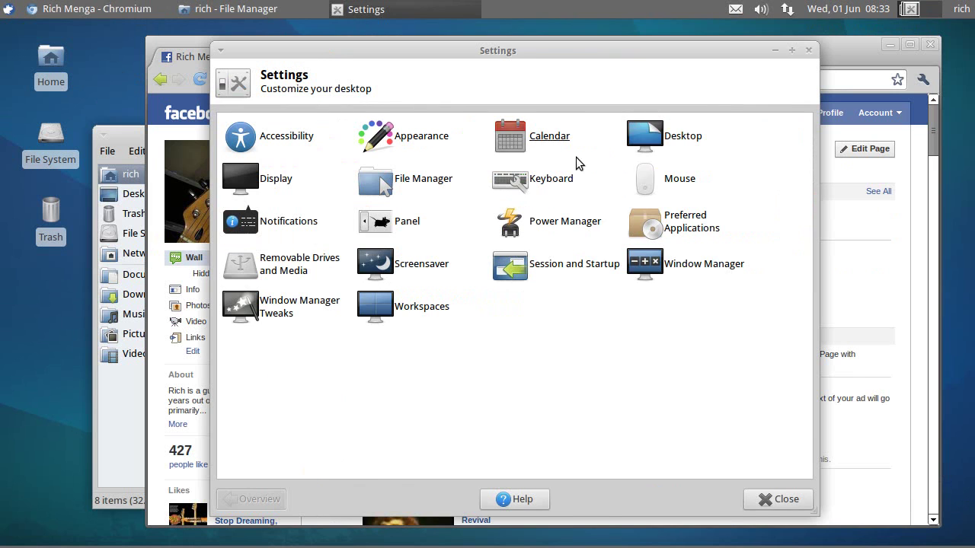
pyautogui.click(689, 266)
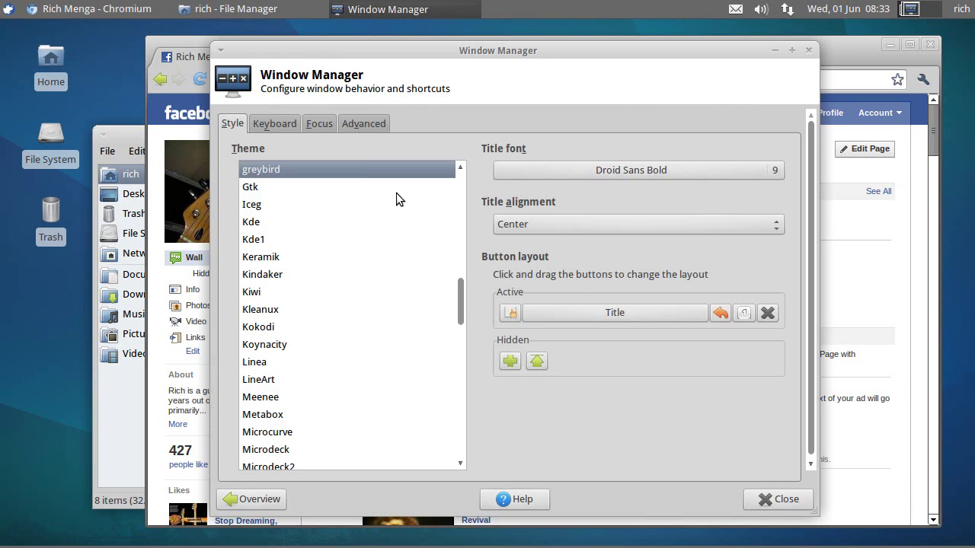
pyautogui.click(290, 125)
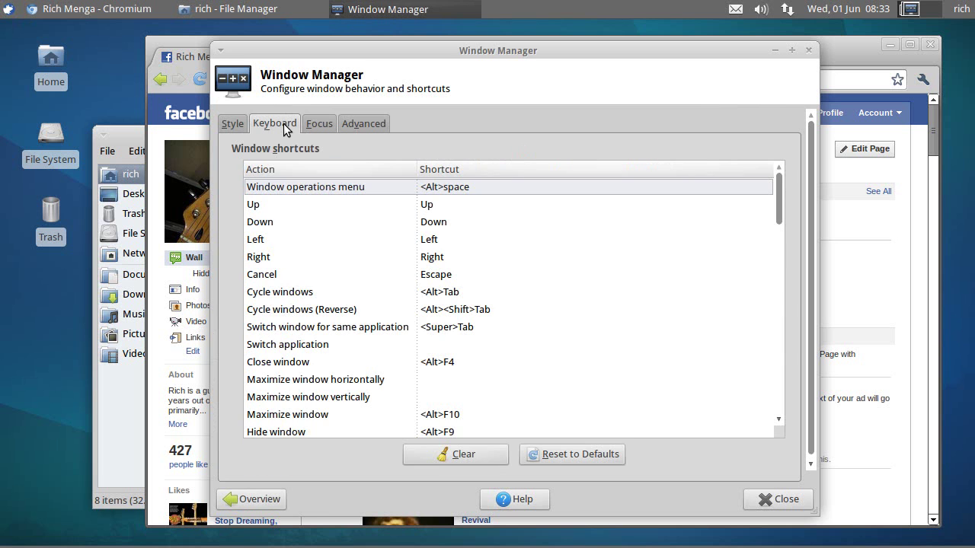
# - Examine the window shortcuts list for the actions that move a window to the previous, next or a numbered workspace
pyautogui.click(301, 239)
pyautogui.scroll(-5, 329, 253)
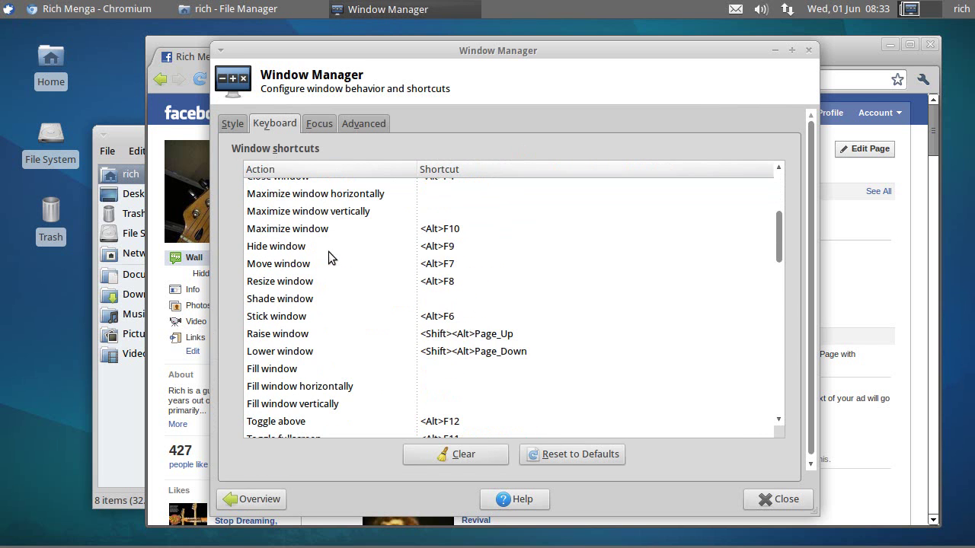
pyautogui.scroll(5, 329, 251)
pyautogui.scroll(-8, 328, 252)
pyautogui.scroll(-5, 328, 251)
pyautogui.scroll(1, 323, 246)
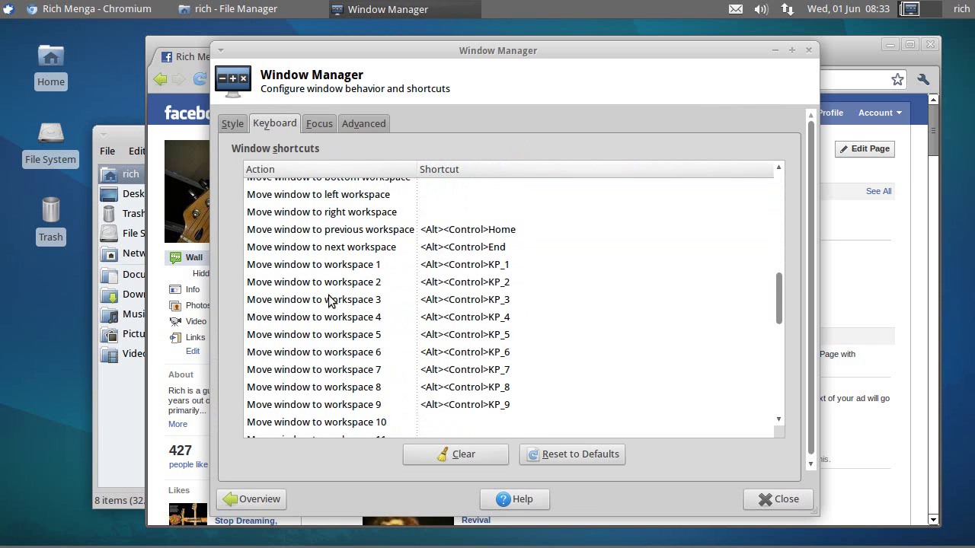
pyautogui.click(379, 266)
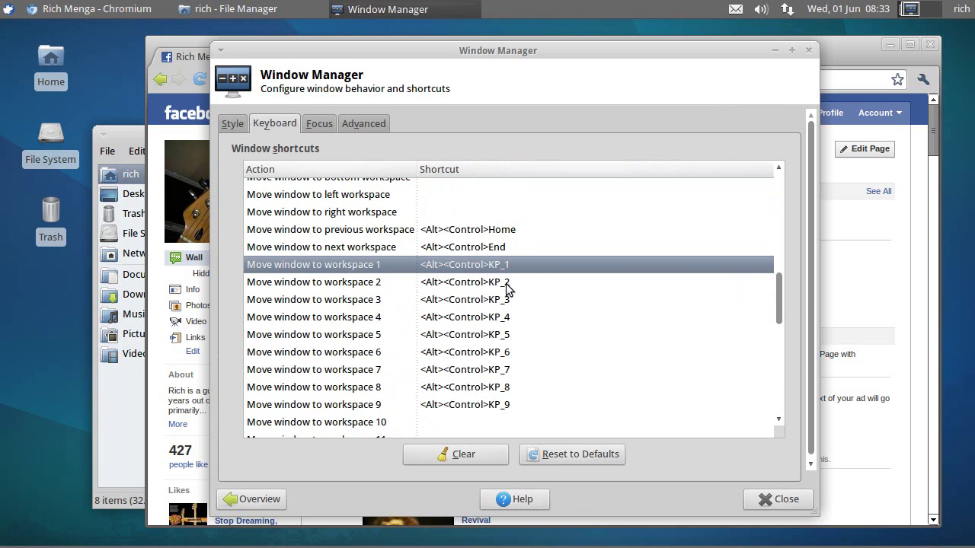
pyautogui.click(475, 246)
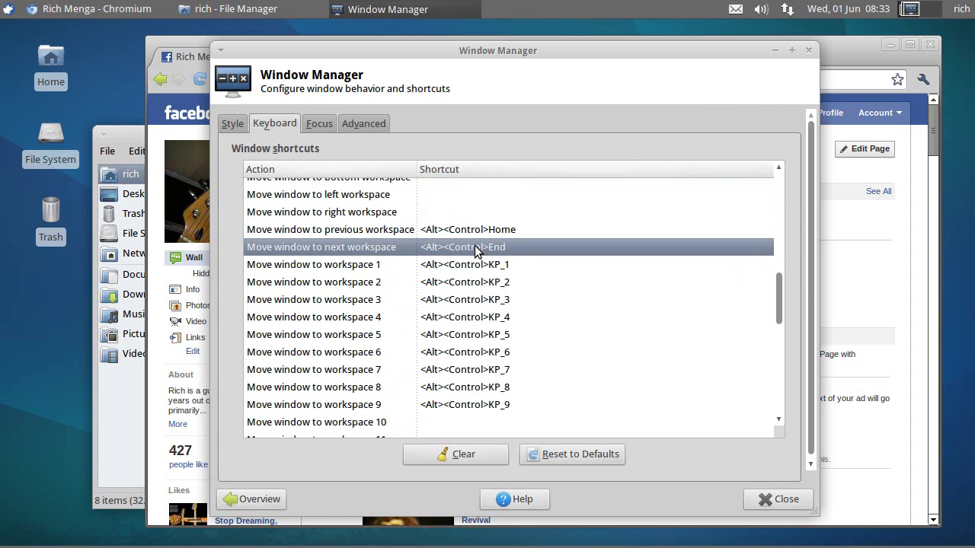
pyautogui.click(458, 228)
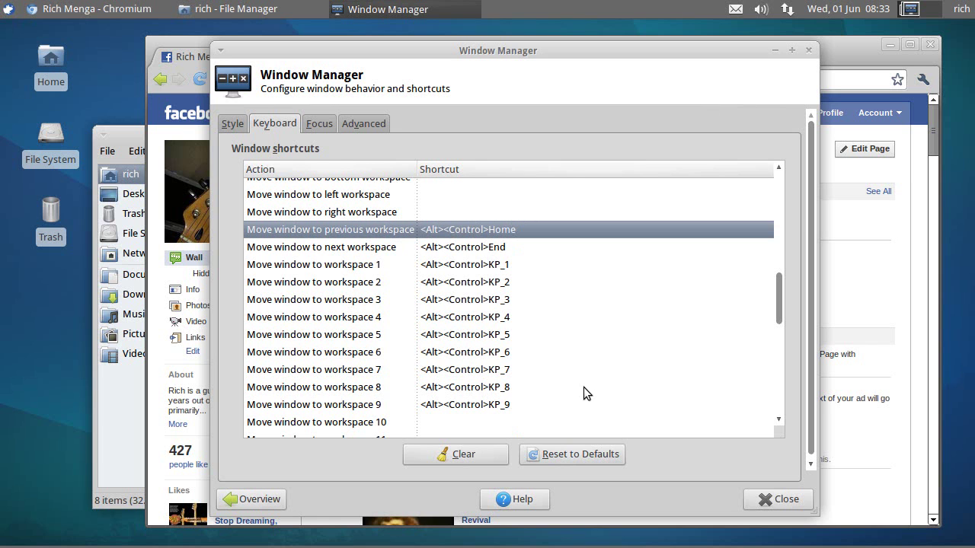
pyautogui.click(362, 247)
pyautogui.click(355, 282)
pyautogui.click(348, 335)
pyautogui.click(354, 248)
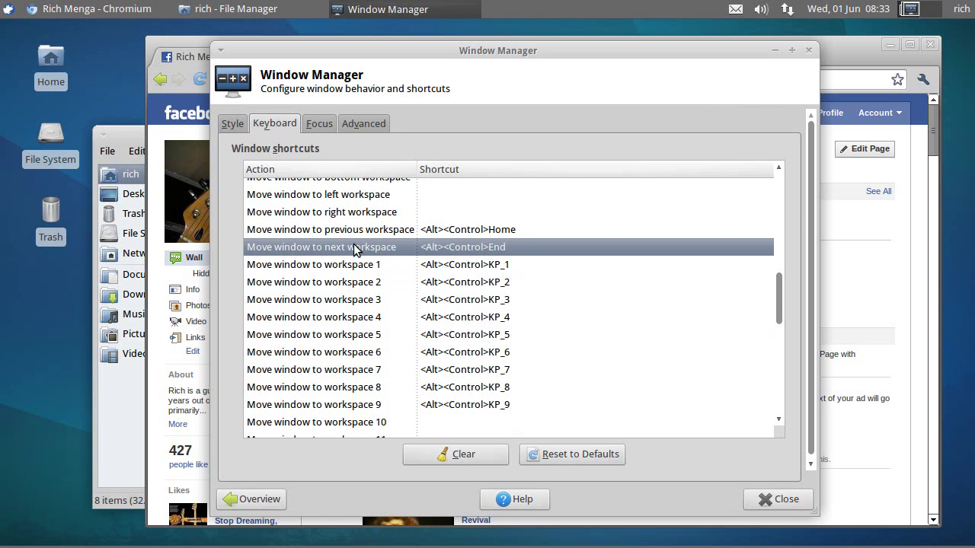
pyautogui.click(355, 260)
pyautogui.click(355, 248)
pyautogui.click(355, 232)
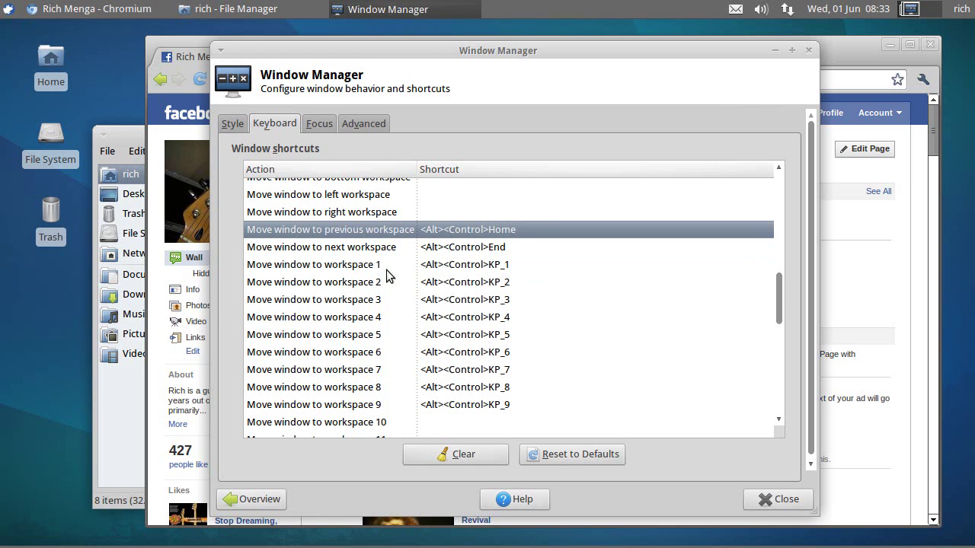
pyautogui.click(367, 249)
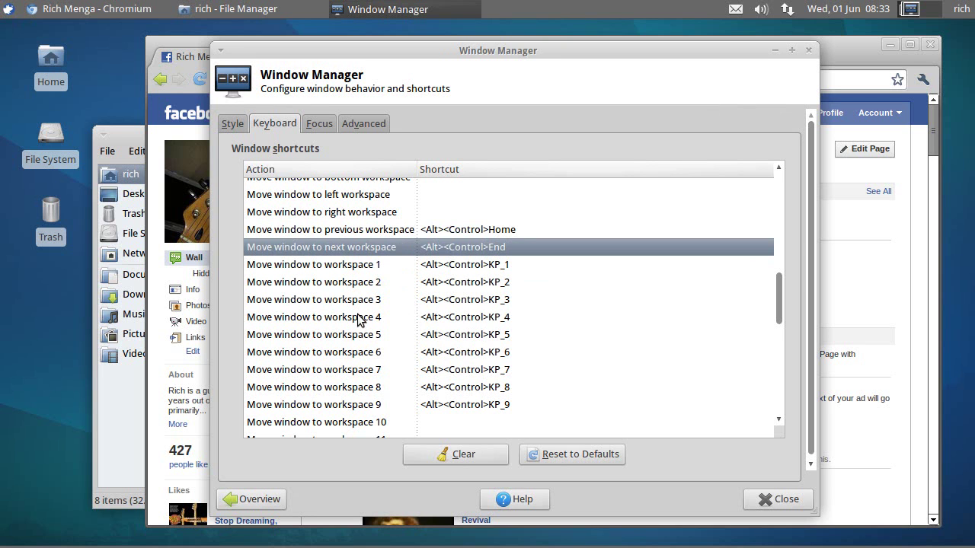
pyautogui.click(337, 233)
pyautogui.click(333, 251)
pyautogui.click(314, 231)
pyautogui.click(314, 248)
pyautogui.click(293, 230)
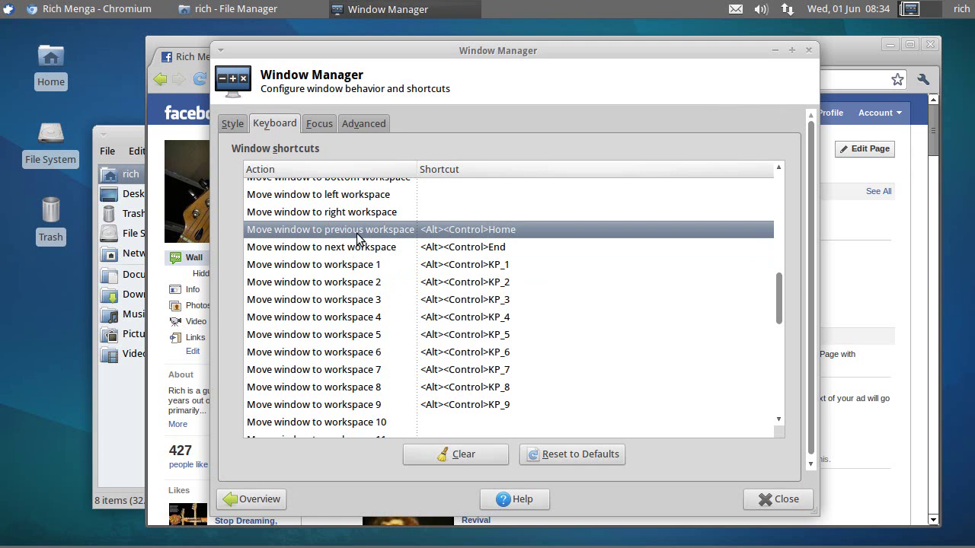
pyautogui.click(371, 252)
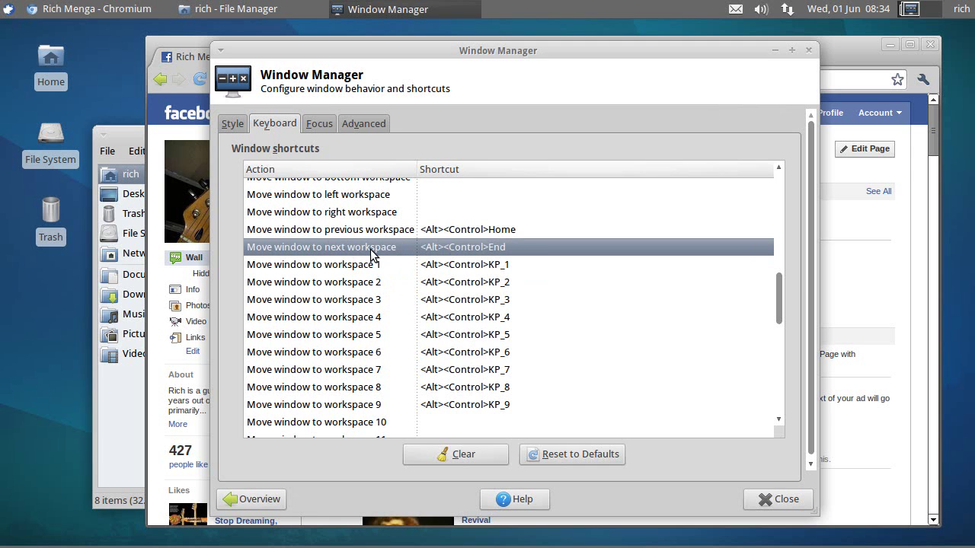
# - Assign the shortcut Super+Home to the action "Move window to previous workspace"
pyautogui.click(368, 236)
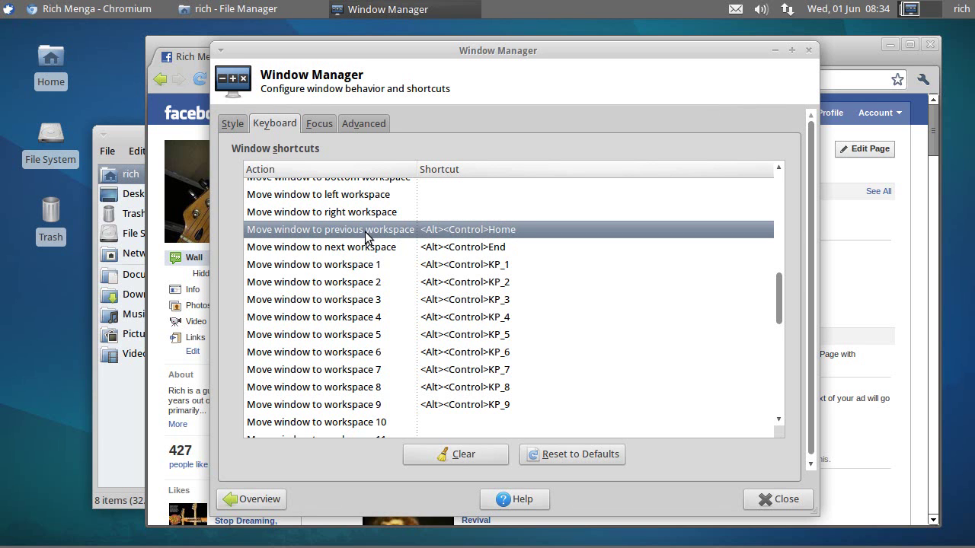
pyautogui.doubleClick(365, 232)
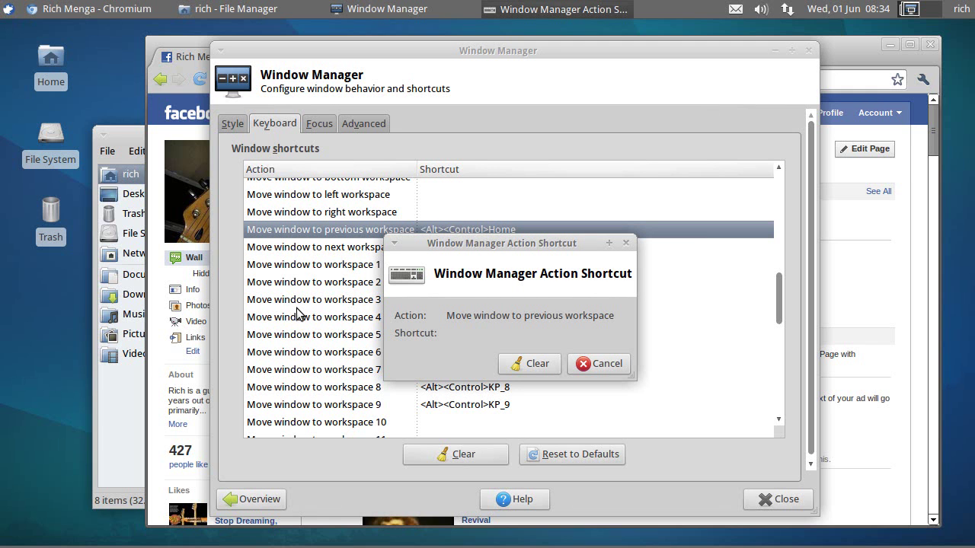
pyautogui.press('super')
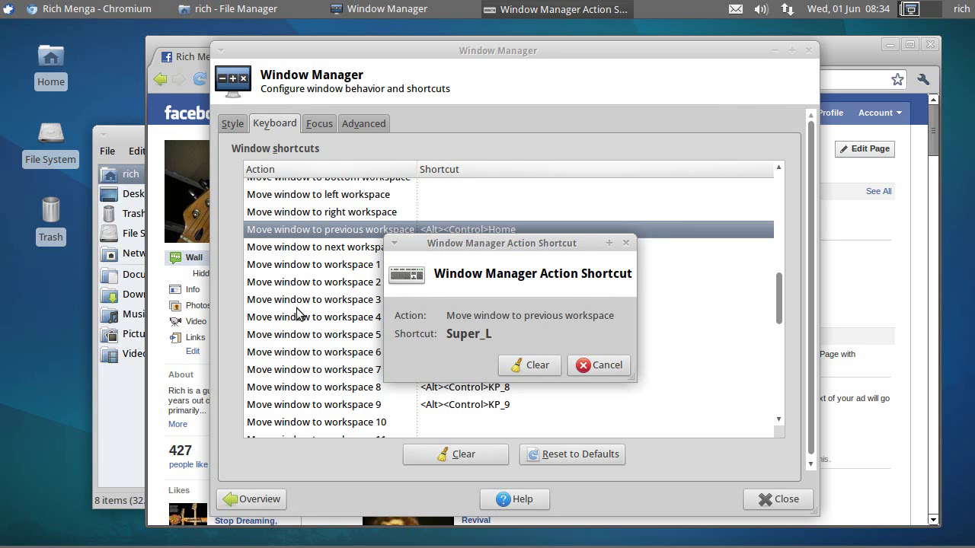
pyautogui.press('super+Home')
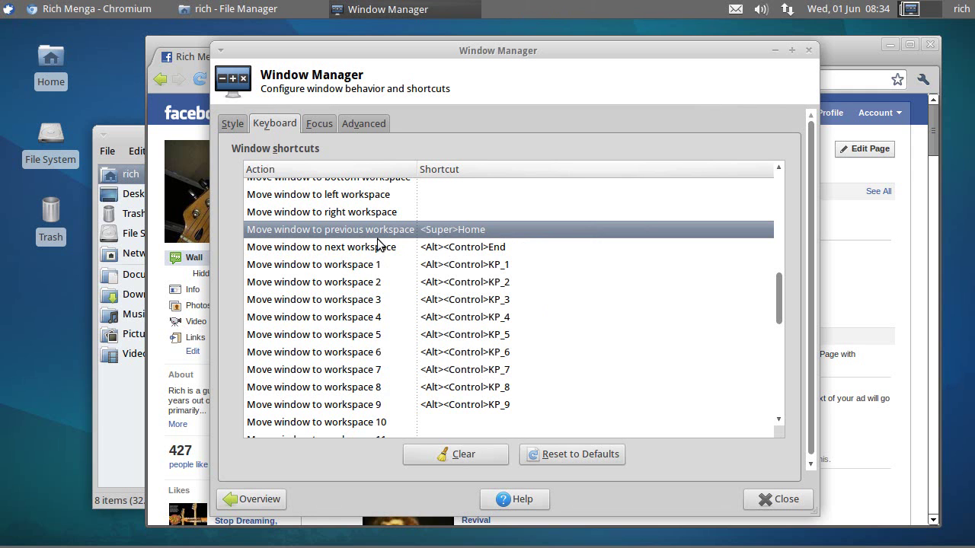
# - Assign the shortcut Super+End to the action "Move window to next workspace" and close the Window Manager settings
pyautogui.click(343, 251)
pyautogui.doubleClick(347, 248)
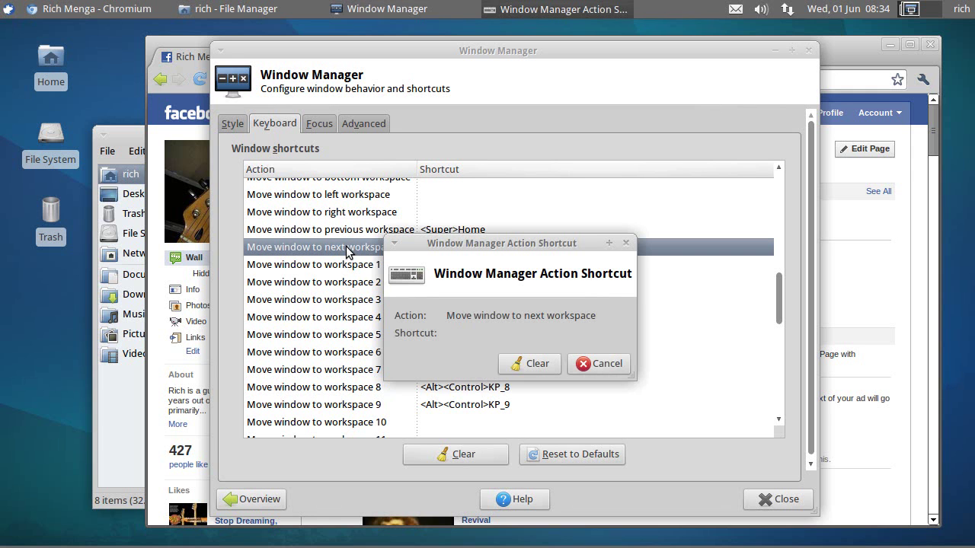
pyautogui.press('super+End')
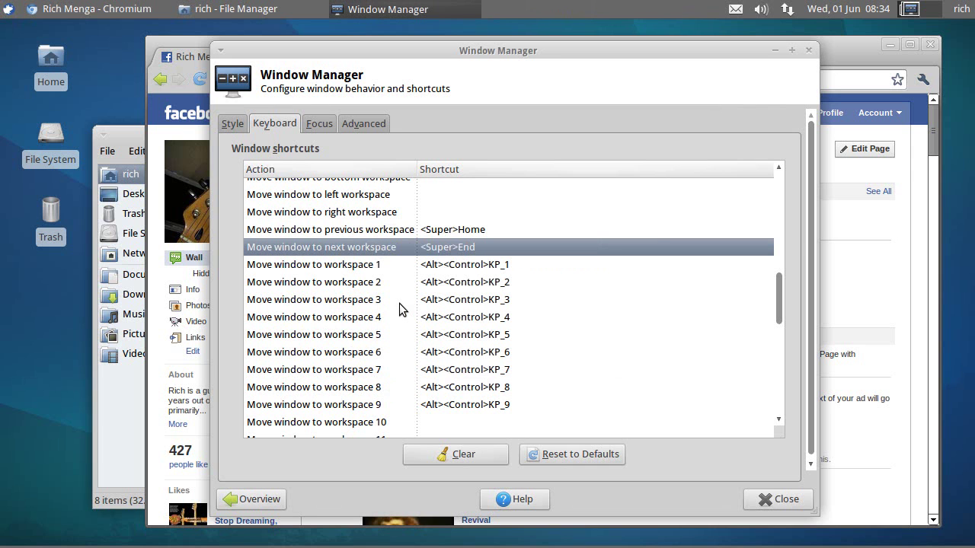
pyautogui.click(402, 231)
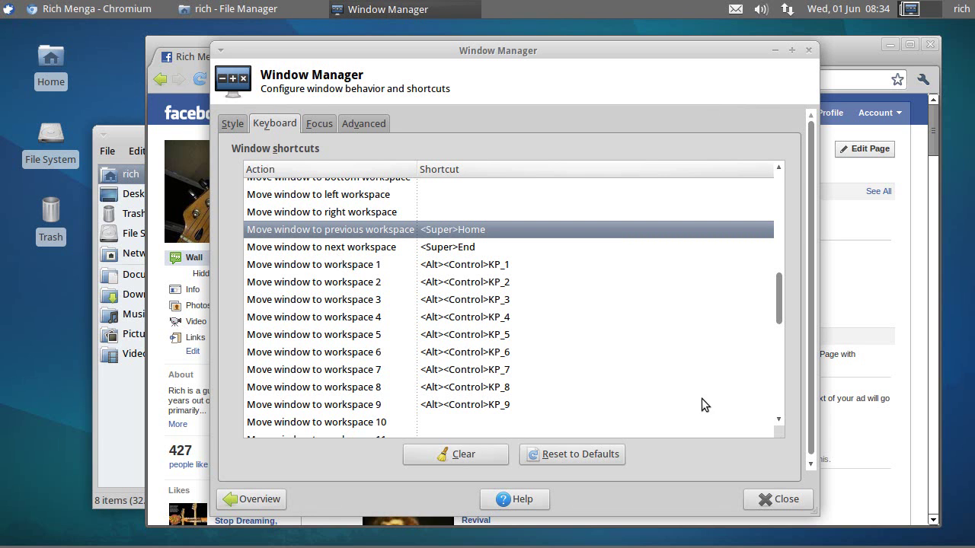
pyautogui.click(778, 503)
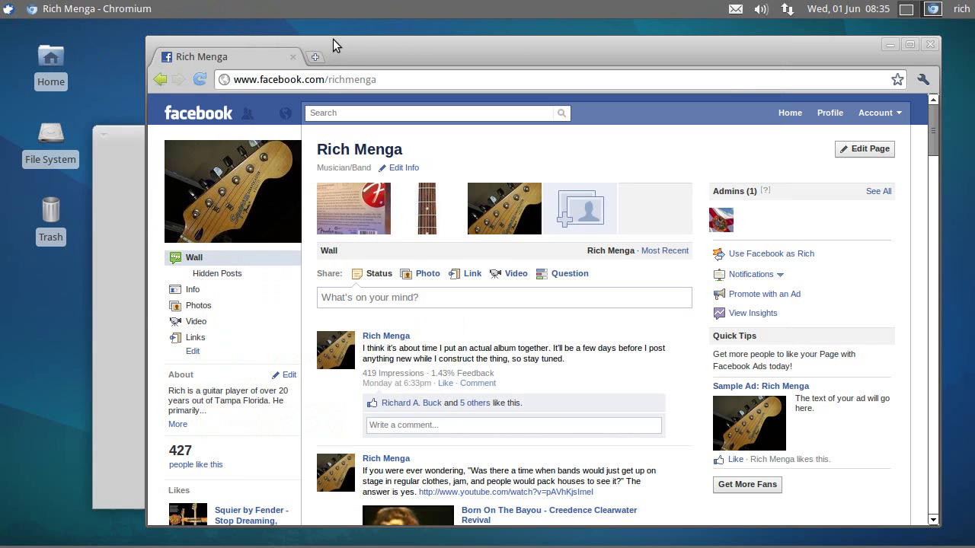
# - Move the File Manager window to the second workspace, leaving the browser on the first, and view both workspaces
pyautogui.click(122, 165)
pyautogui.hotkey('alt', 'g')
pyautogui.press('Escape')
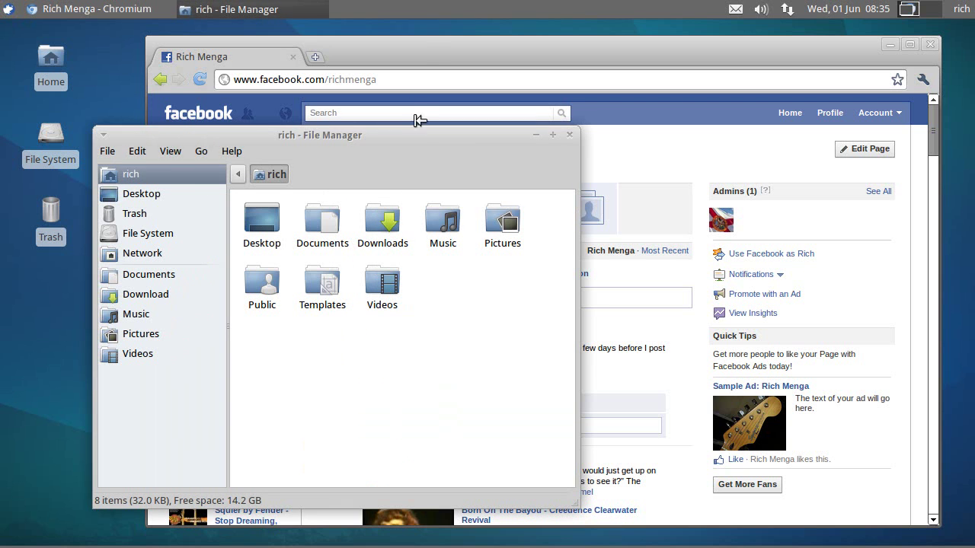
pyautogui.click(413, 51)
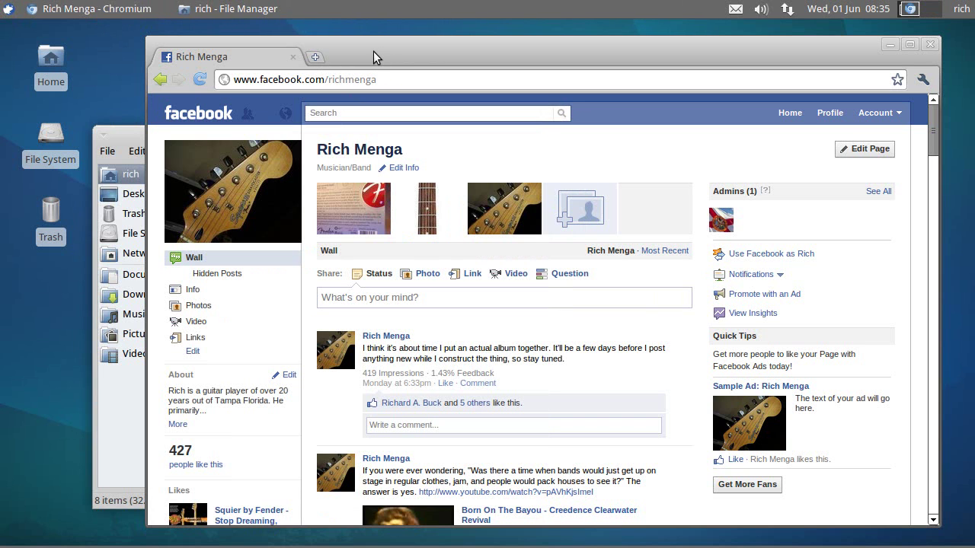
pyautogui.click(128, 137)
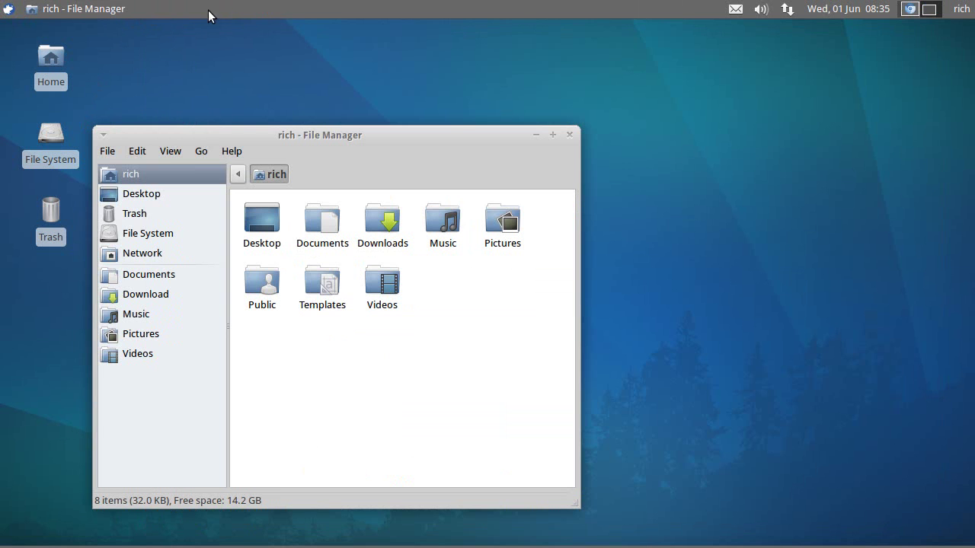
pyautogui.click(911, 10)
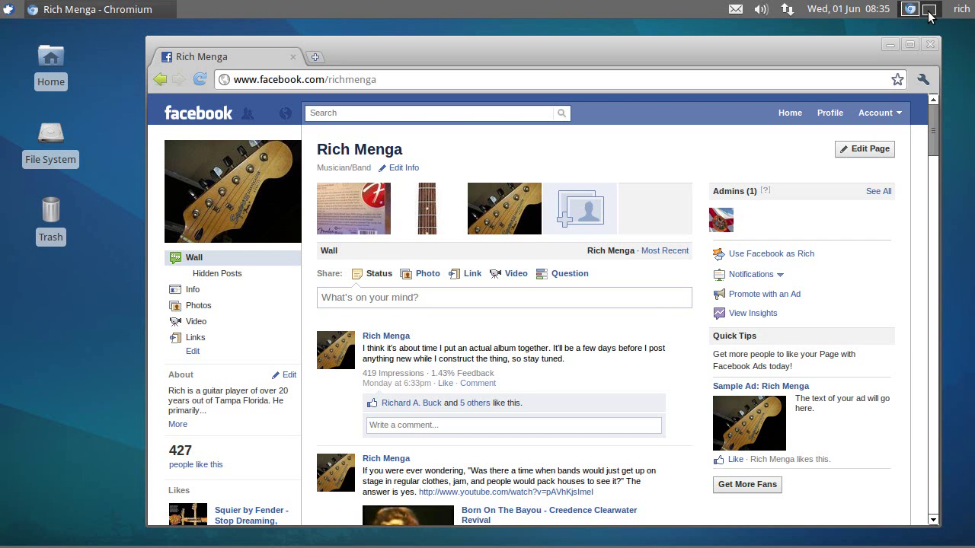
pyautogui.click(928, 11)
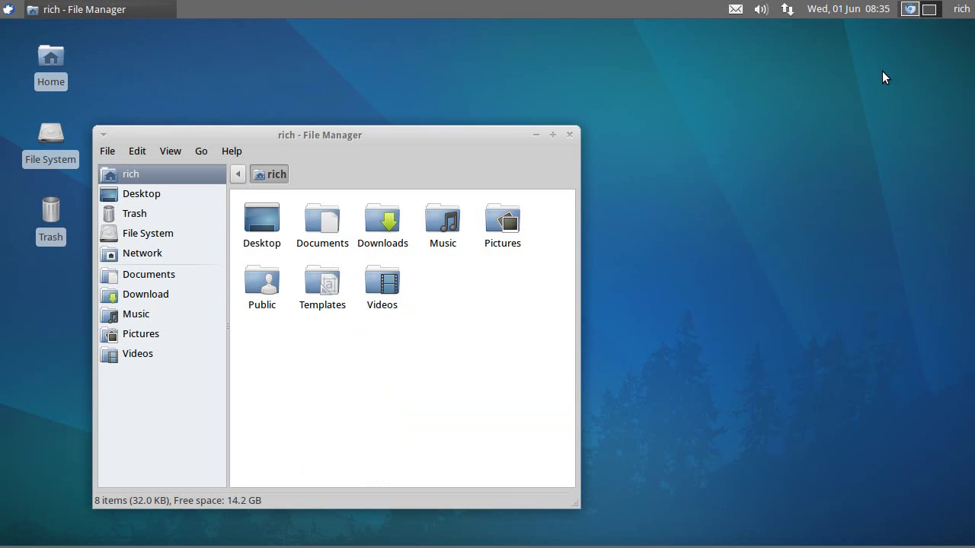
# - Minimize and restore the File Manager window twice on the second workspace
pyautogui.click(537, 137)
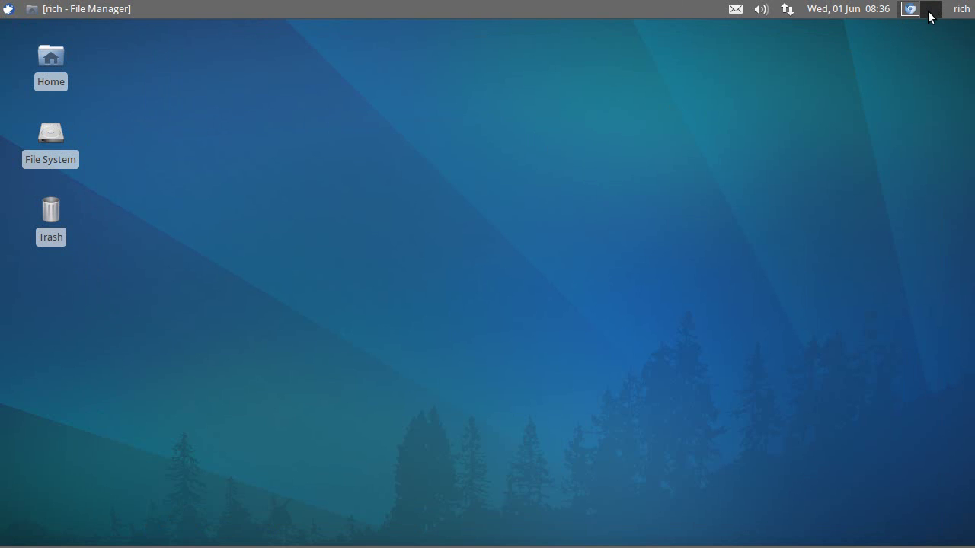
pyautogui.click(124, 9)
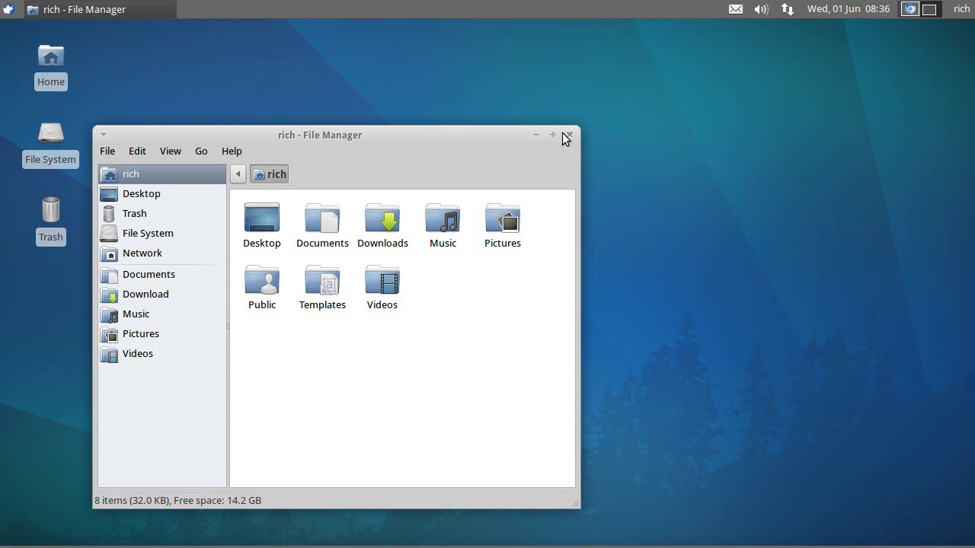
pyautogui.click(536, 135)
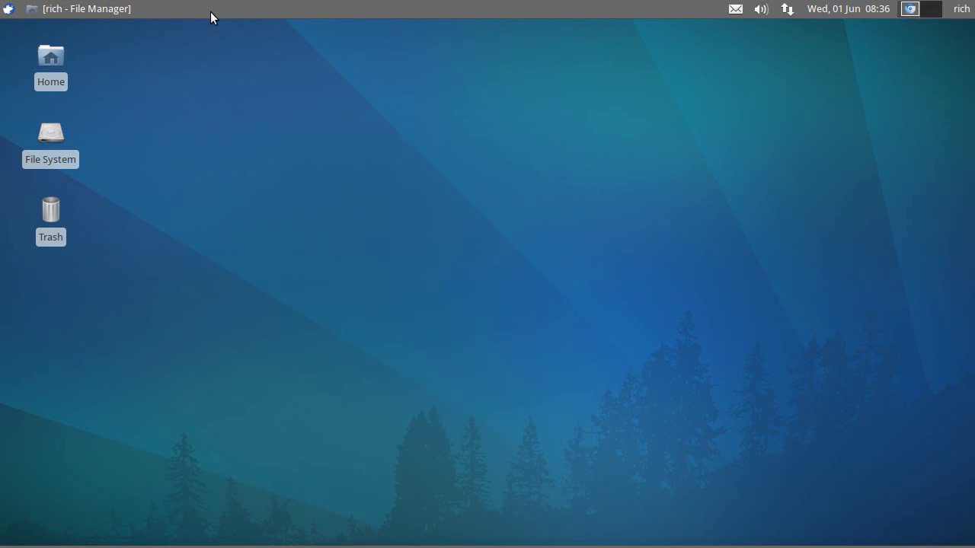
pyautogui.click(104, 10)
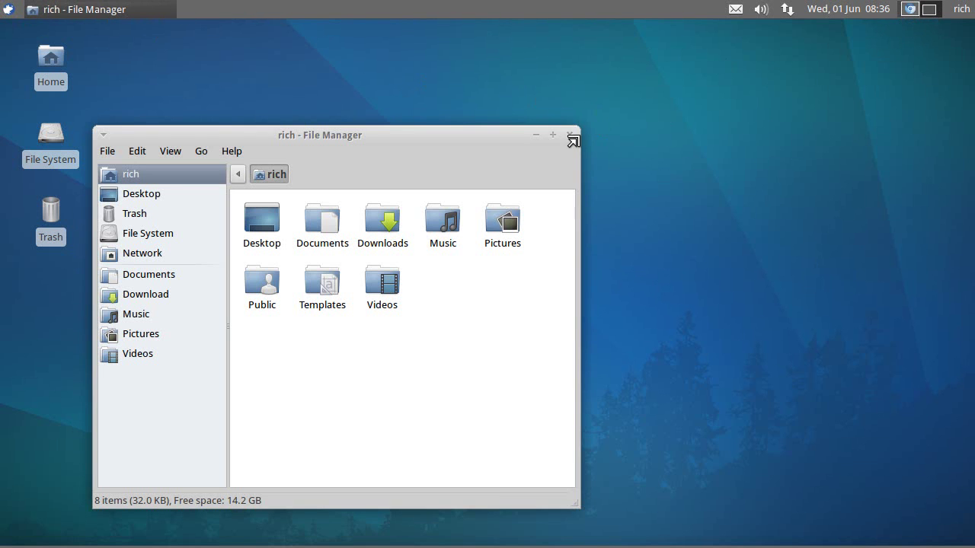
# - Move the File Manager window to the first workspace after resizing it, and close it
pyautogui.moveTo(579, 130); pyautogui.dragTo(926, 64)
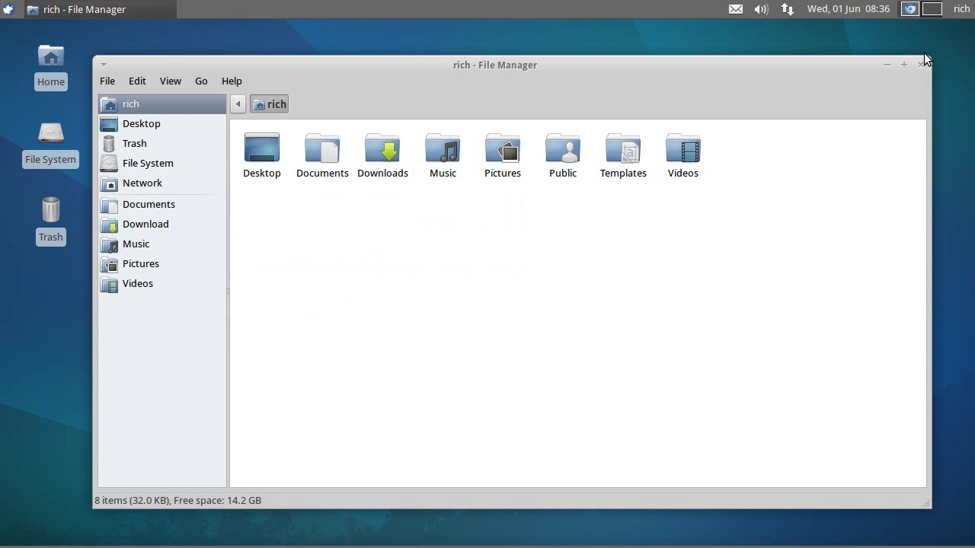
pyautogui.moveTo(927, 61); pyautogui.dragTo(577, 107)
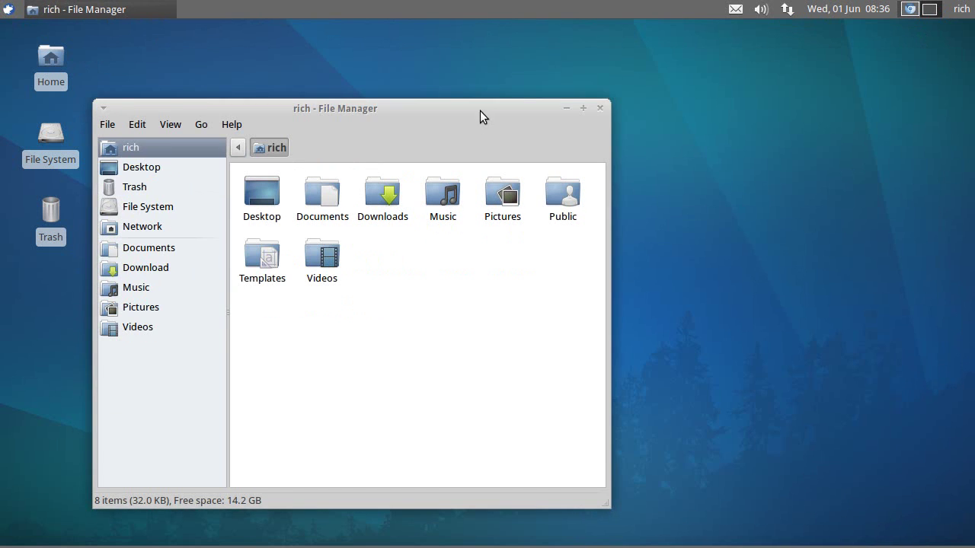
pyautogui.moveTo(480, 110); pyautogui.dragTo(524, 110)
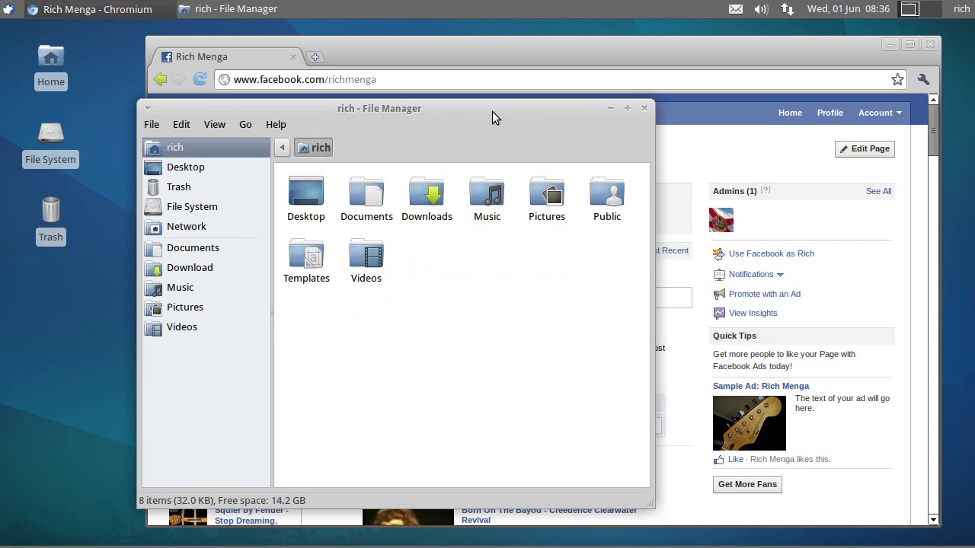
pyautogui.moveTo(517, 116); pyautogui.dragTo(453, 124)
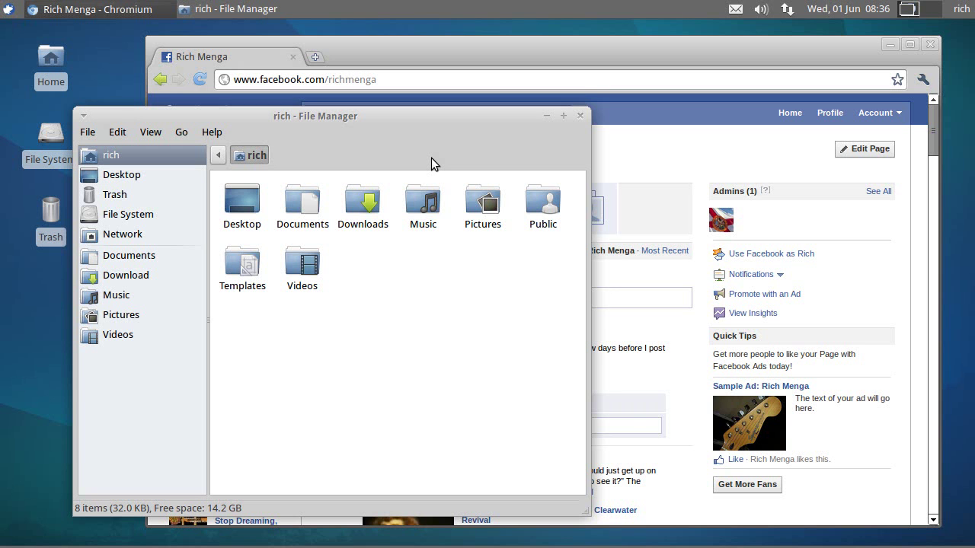
pyautogui.click(580, 115)
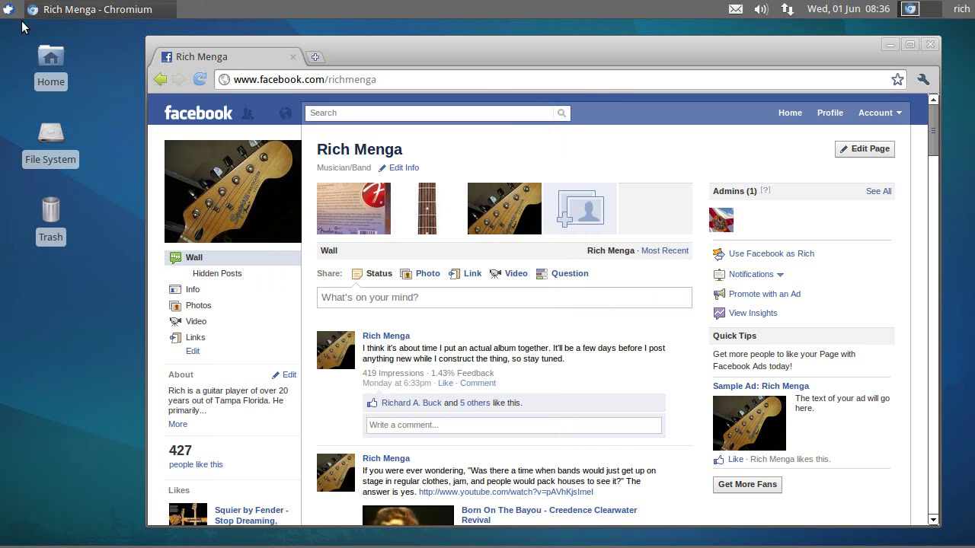
# - Reopen the Window Manager keyboard shortcut settings from the desktop settings
pyautogui.click(9, 9)
pyautogui.moveTo(44, 69)
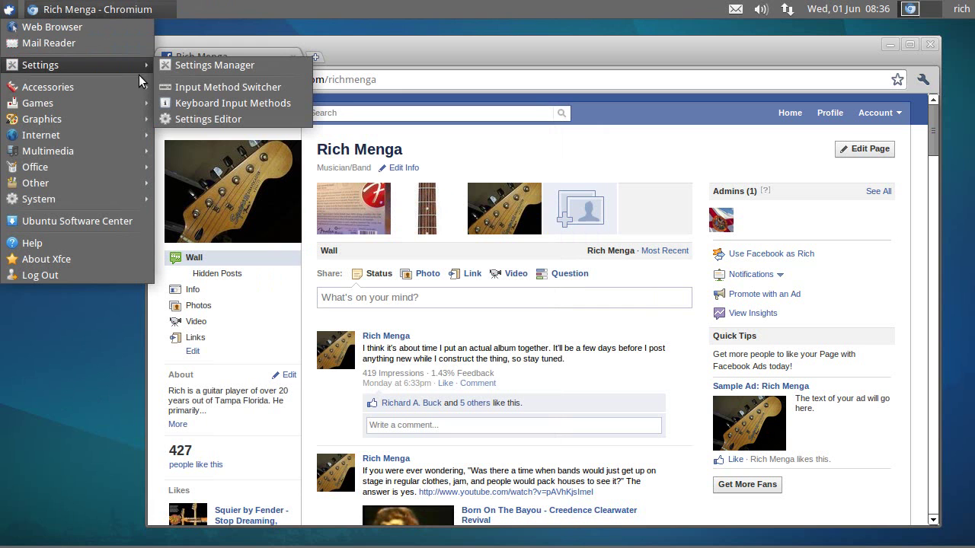
pyautogui.click(212, 66)
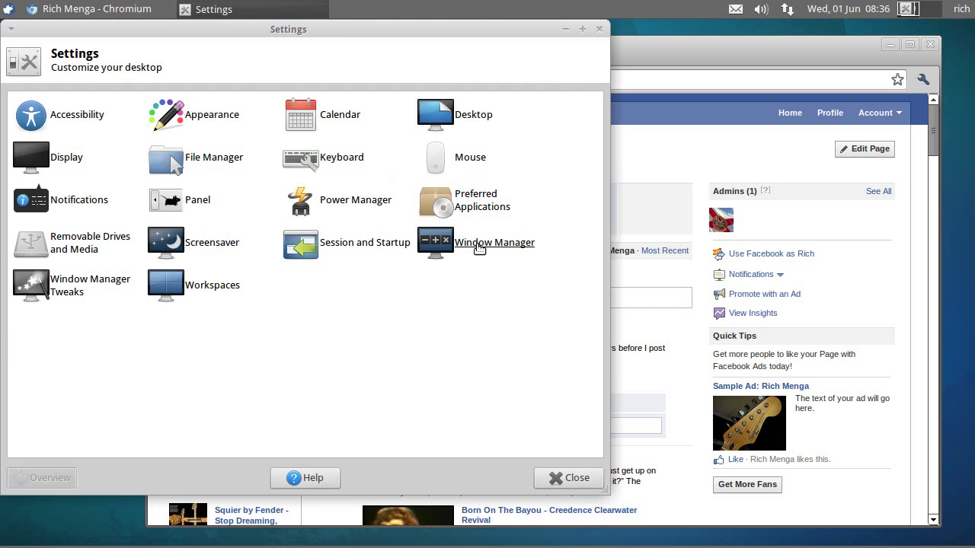
pyautogui.click(478, 244)
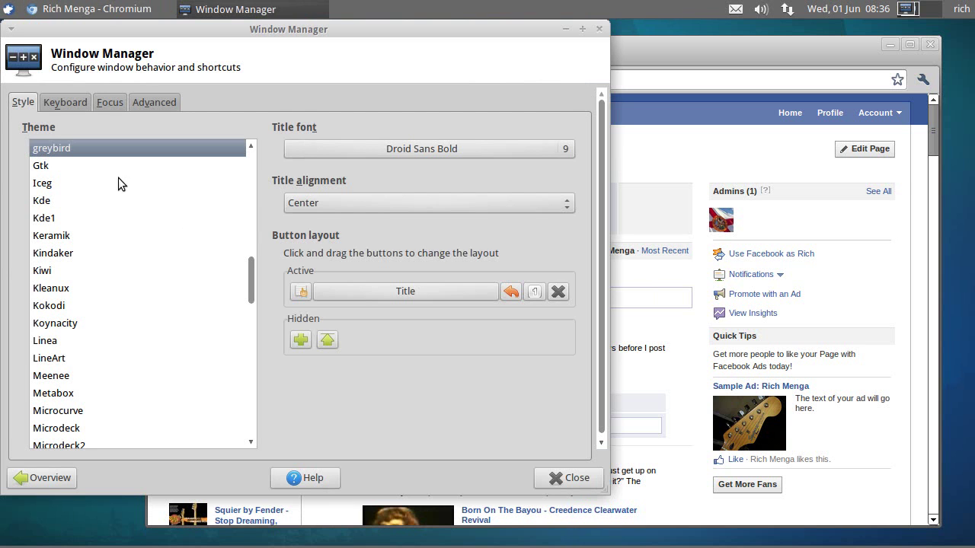
pyautogui.click(66, 102)
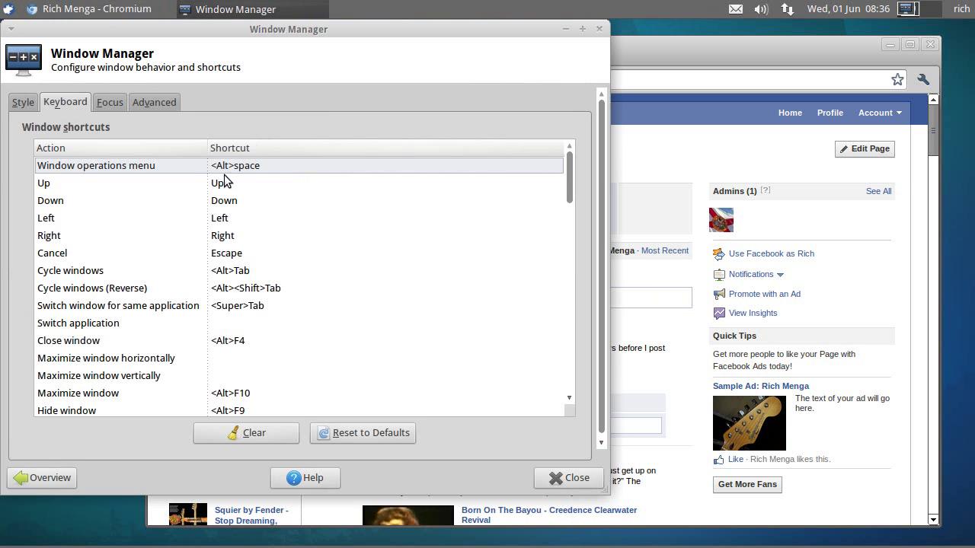
# - Reset all window shortcuts to their defaults, including those for moving a window to the previous and next workspace
pyautogui.scroll(-15, 86, 226)
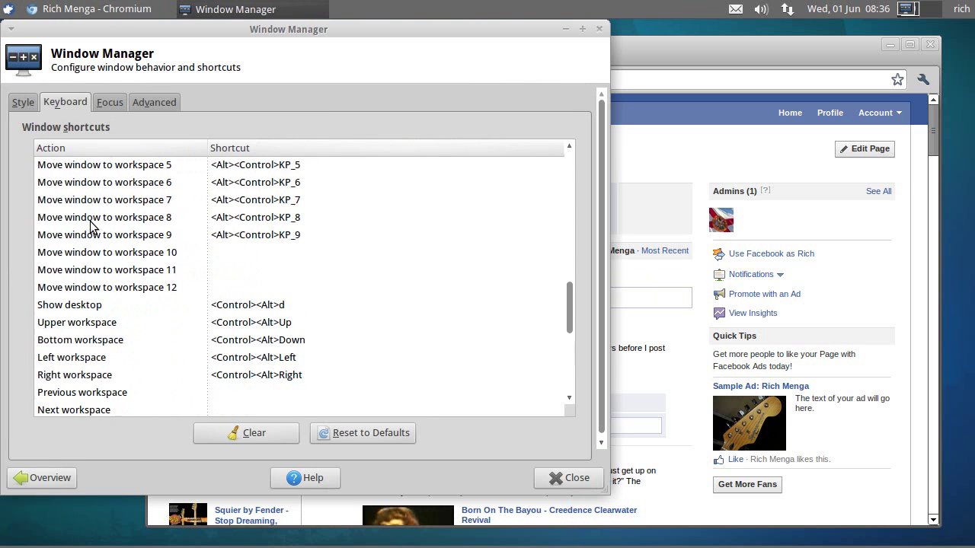
pyautogui.scroll(-3, 90, 227)
pyautogui.scroll(2, 107, 280)
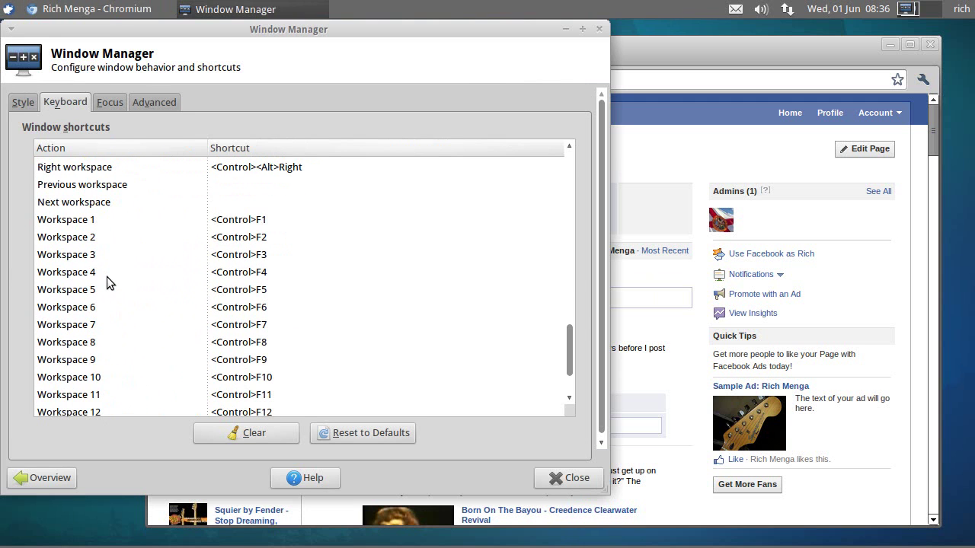
pyautogui.scroll(-2, 106, 282)
pyautogui.scroll(8, 107, 282)
pyautogui.scroll(2, 107, 282)
pyautogui.scroll(-5, 107, 282)
pyautogui.scroll(5, 106, 282)
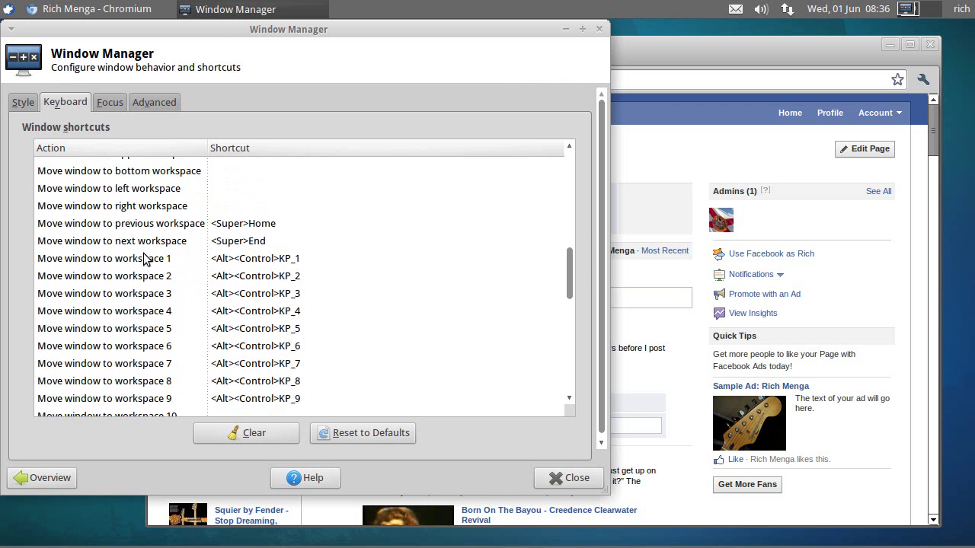
pyautogui.click(149, 228)
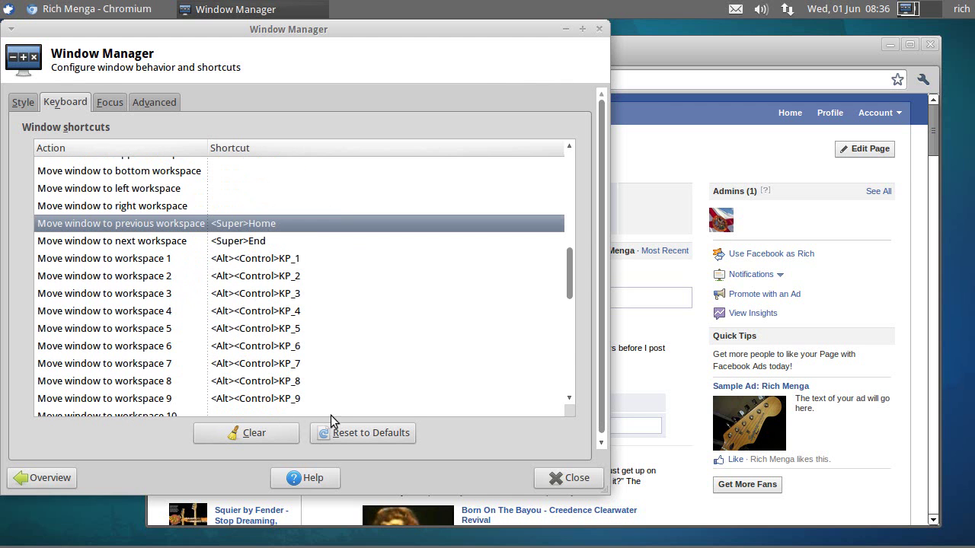
pyautogui.click(361, 433)
pyautogui.click(570, 326)
pyautogui.click(251, 242)
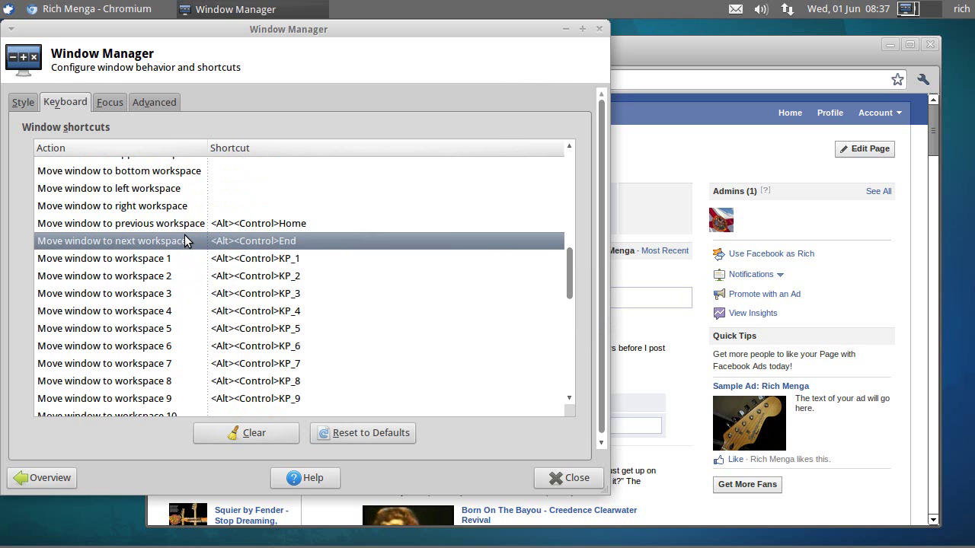
# - Assign the shortcut Super+Home to the action "Previous workspace"
pyautogui.scroll(-8, 185, 240)
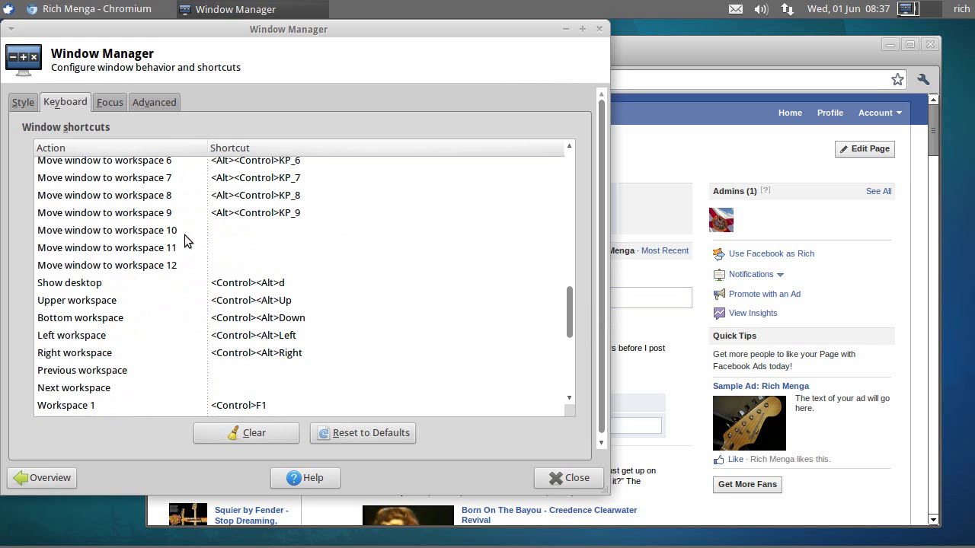
pyautogui.click(80, 221)
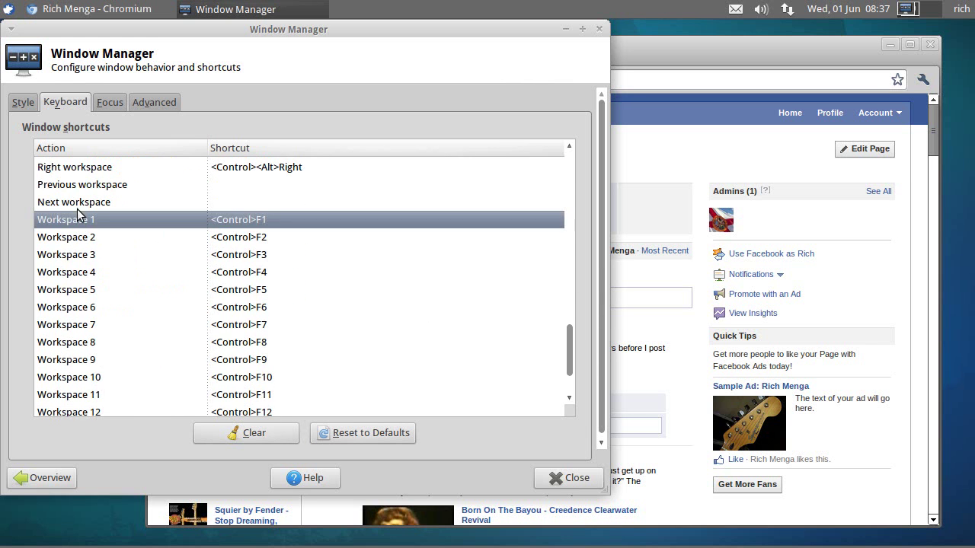
pyautogui.scroll(2, 81, 228)
pyautogui.click(78, 275)
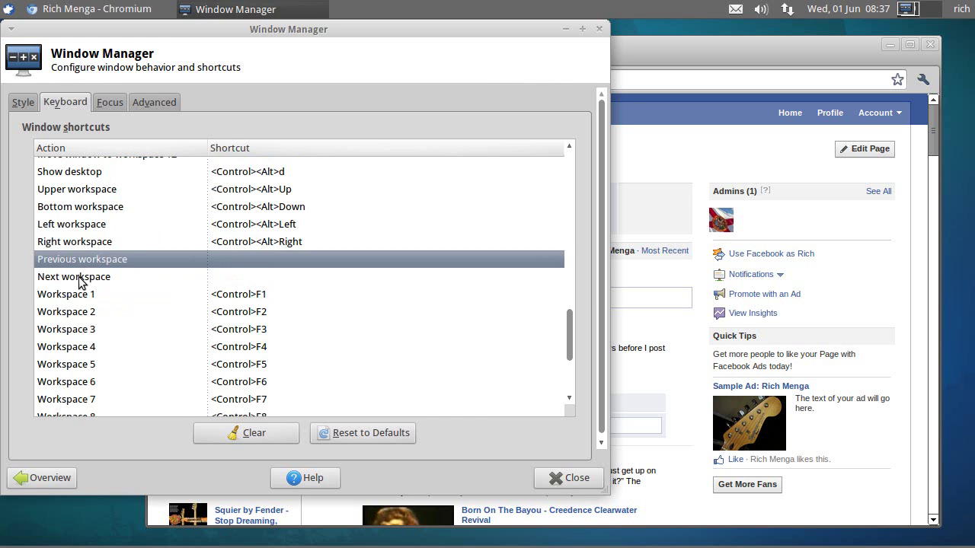
pyautogui.click(80, 261)
pyautogui.click(79, 279)
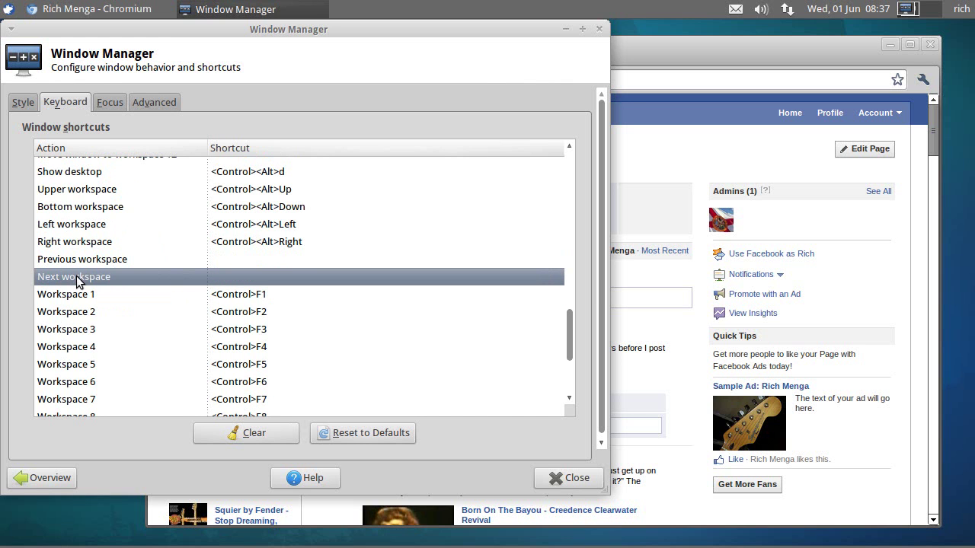
pyautogui.click(85, 263)
pyautogui.click(259, 269)
pyautogui.click(257, 260)
pyautogui.click(254, 279)
pyautogui.click(255, 260)
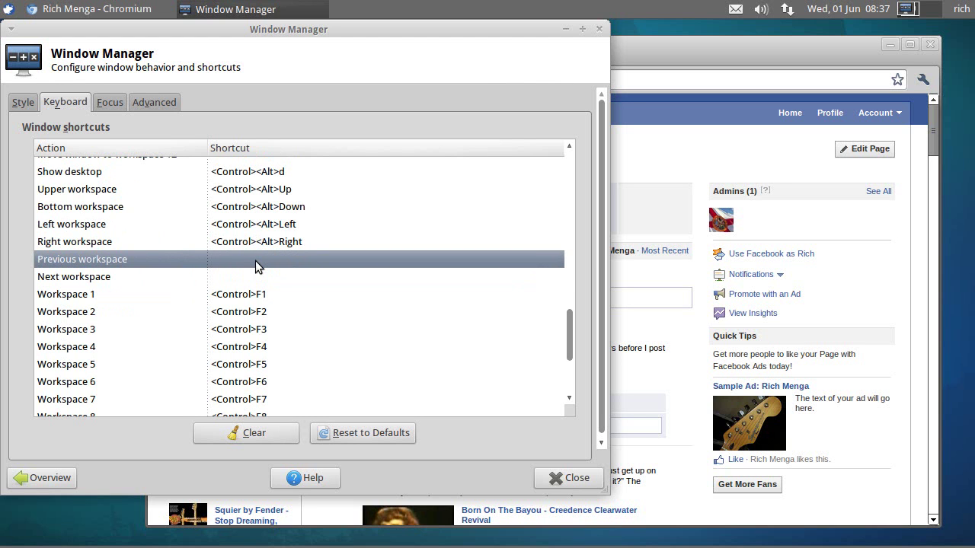
pyautogui.doubleClick(118, 262)
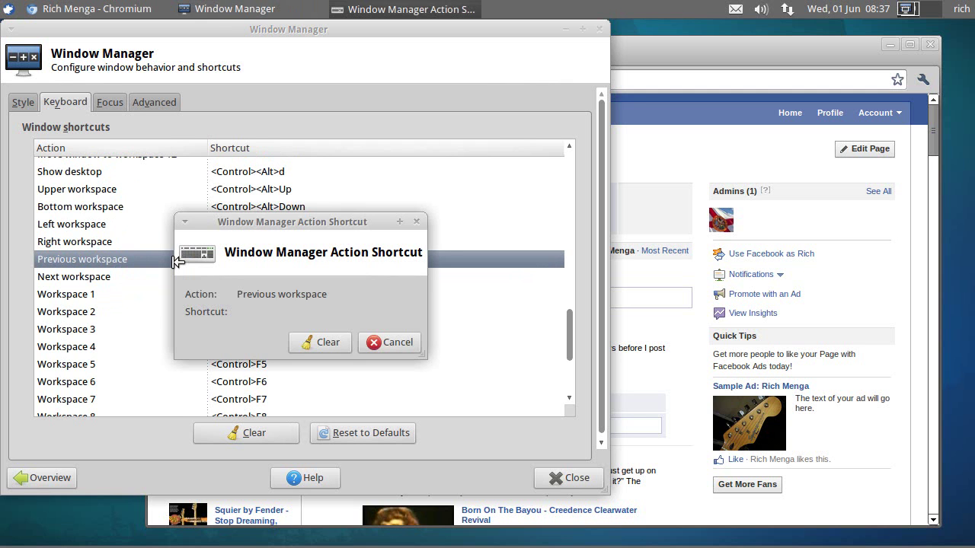
pyautogui.press('super+Home')
# - Assign the shortcut Super+End to the action "Next workspace" and close the Window Manager settings
pyautogui.doubleClick(111, 277)
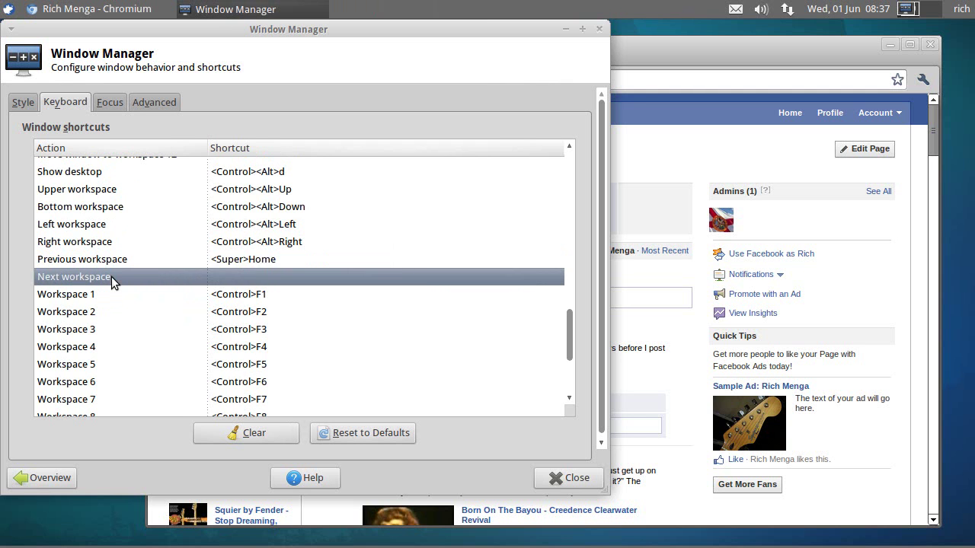
pyautogui.press('super+End')
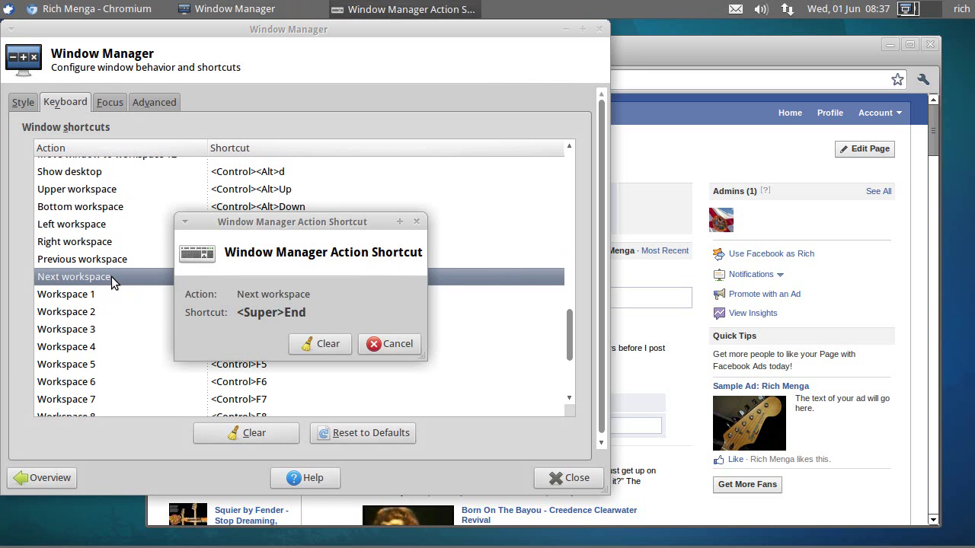
pyautogui.click(575, 483)
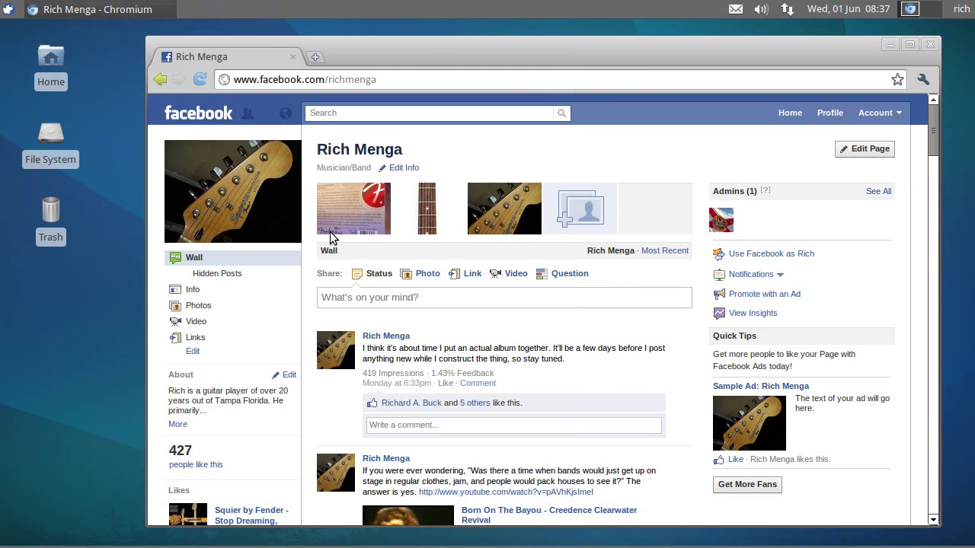
# - Shift the browser window slightly to the left and switch to the next workspace
pyautogui.moveTo(427, 50); pyautogui.dragTo(410, 49)
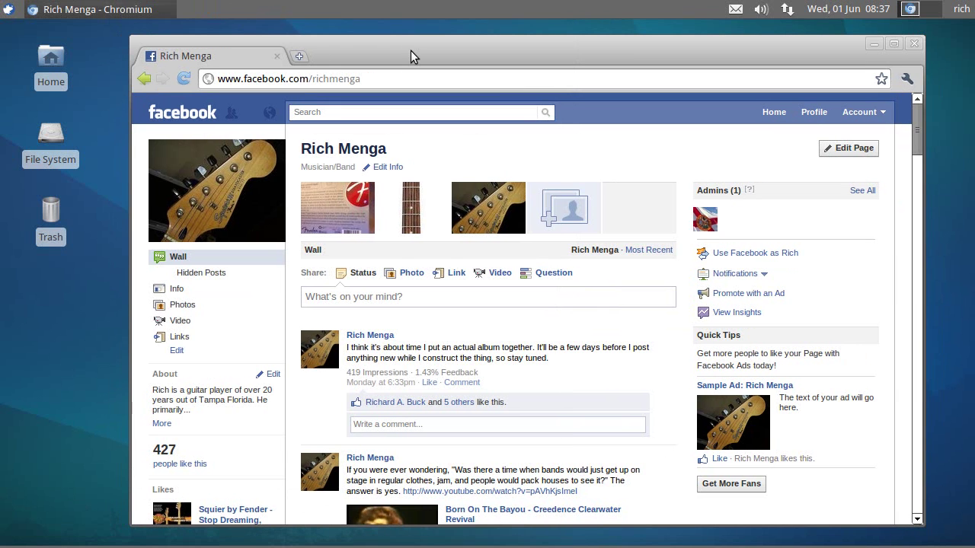
pyautogui.hotkey('alt', 'F4')
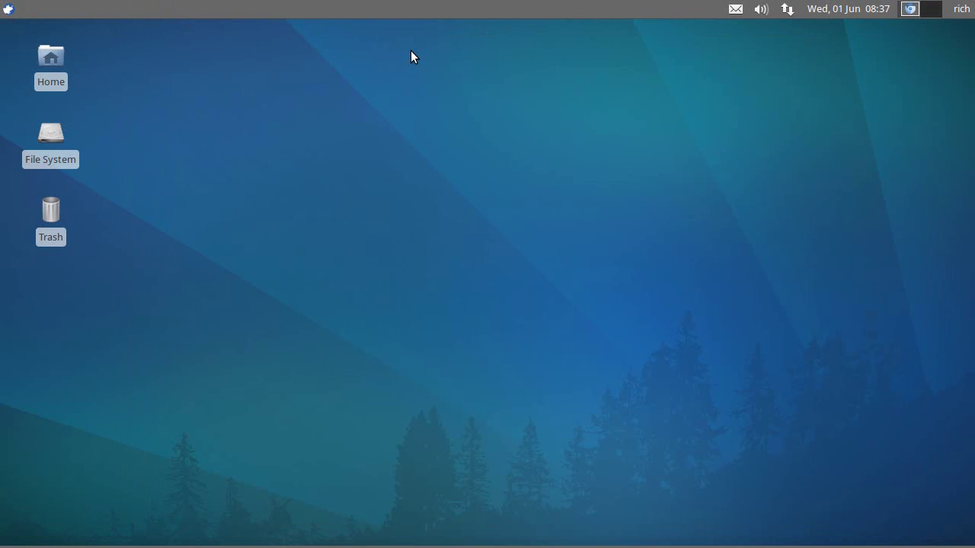